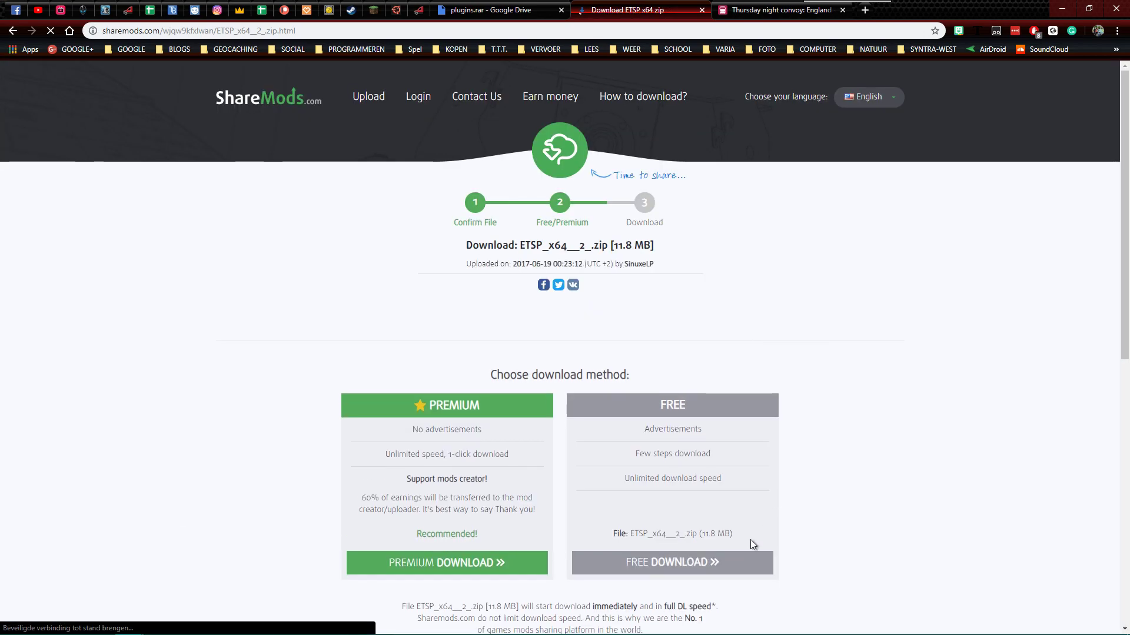
Download the free ETSP_x64__2_.zip package from ShareMods and save it to Downloads.
click(687, 563)
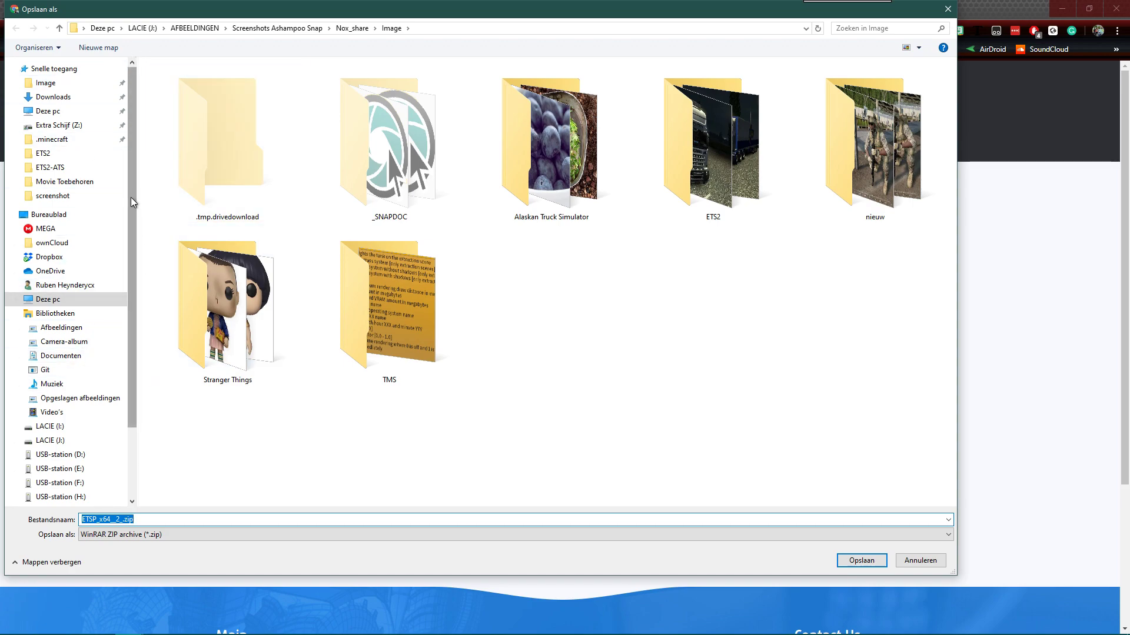
click(54, 96)
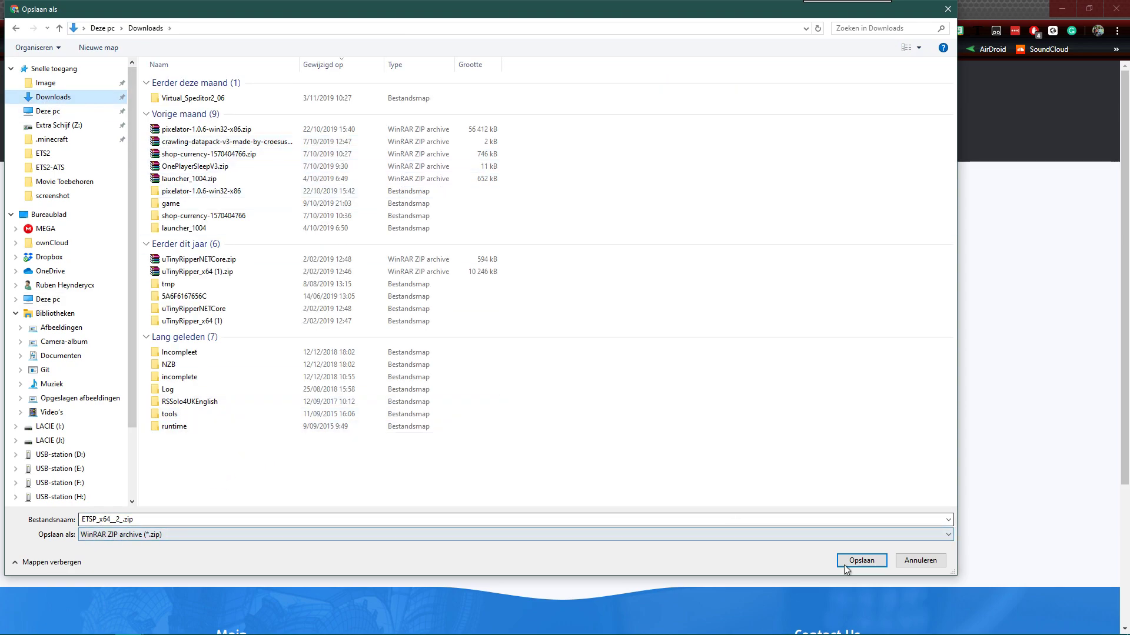
click(867, 560)
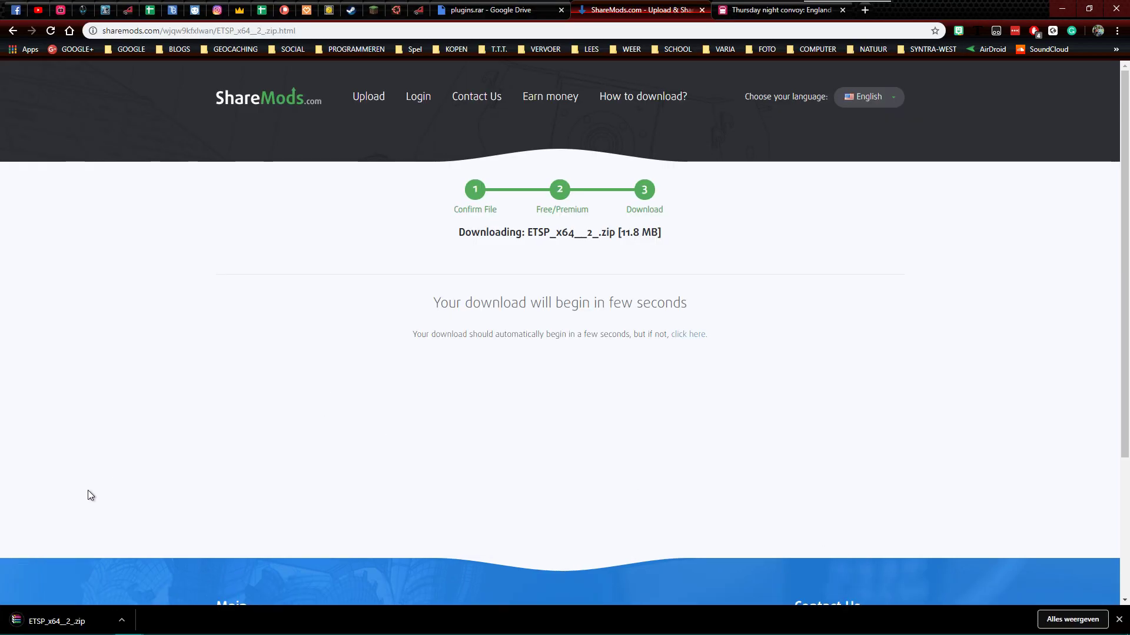
right_click(41, 623)
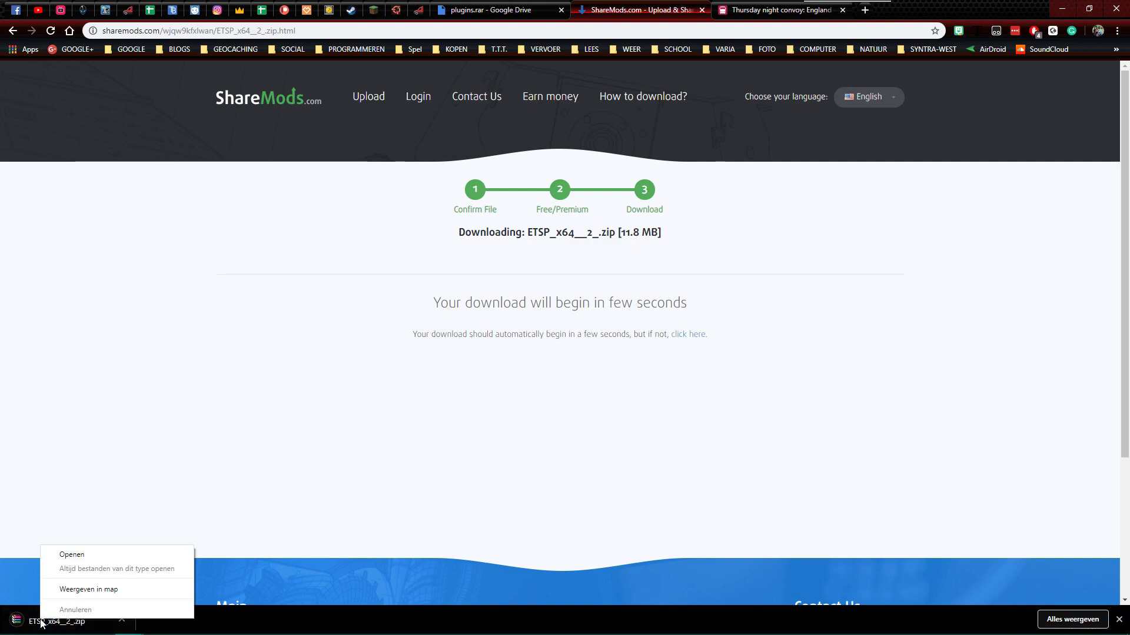
Extract ETSP_x64__2_.zip in Downloads into a new ETSP_x64__2_ folder.
click(89, 589)
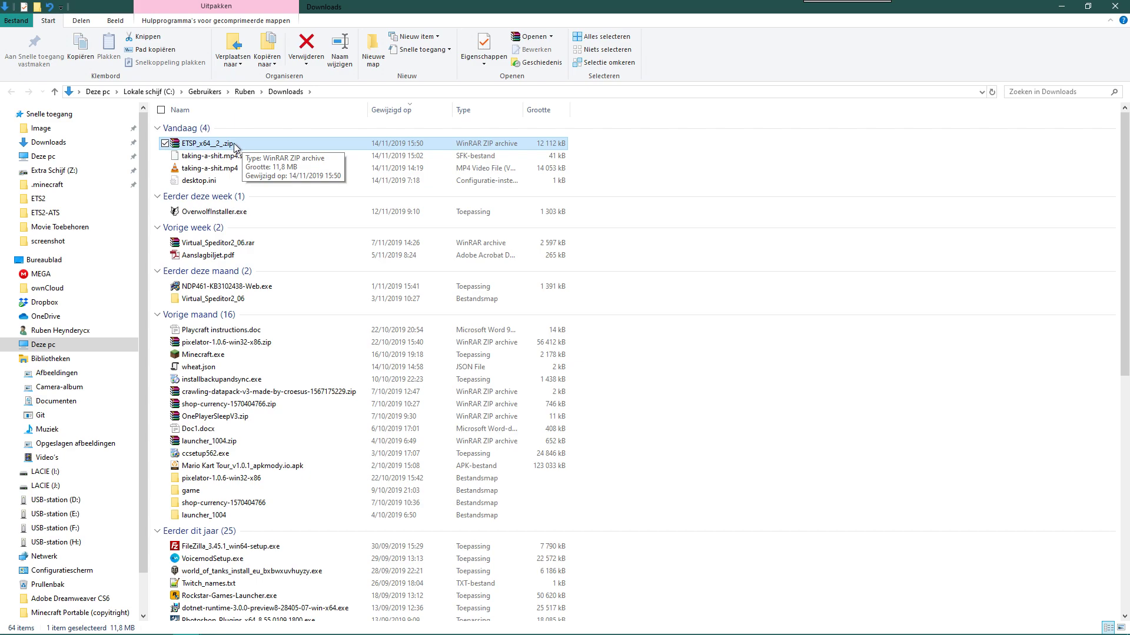
right_click(232, 143)
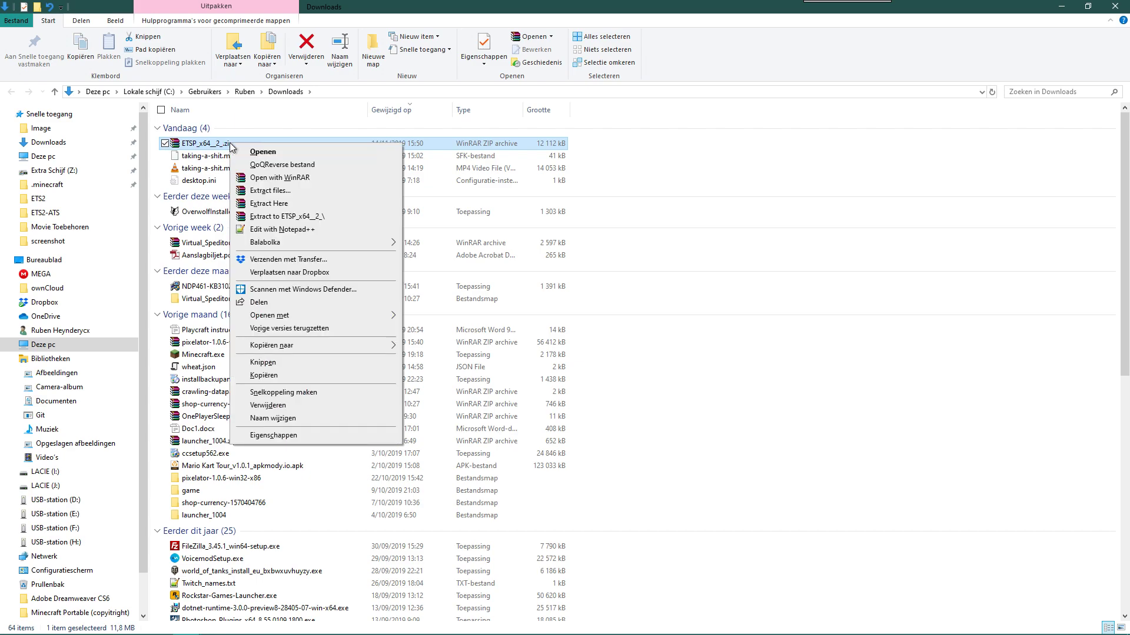
click(307, 217)
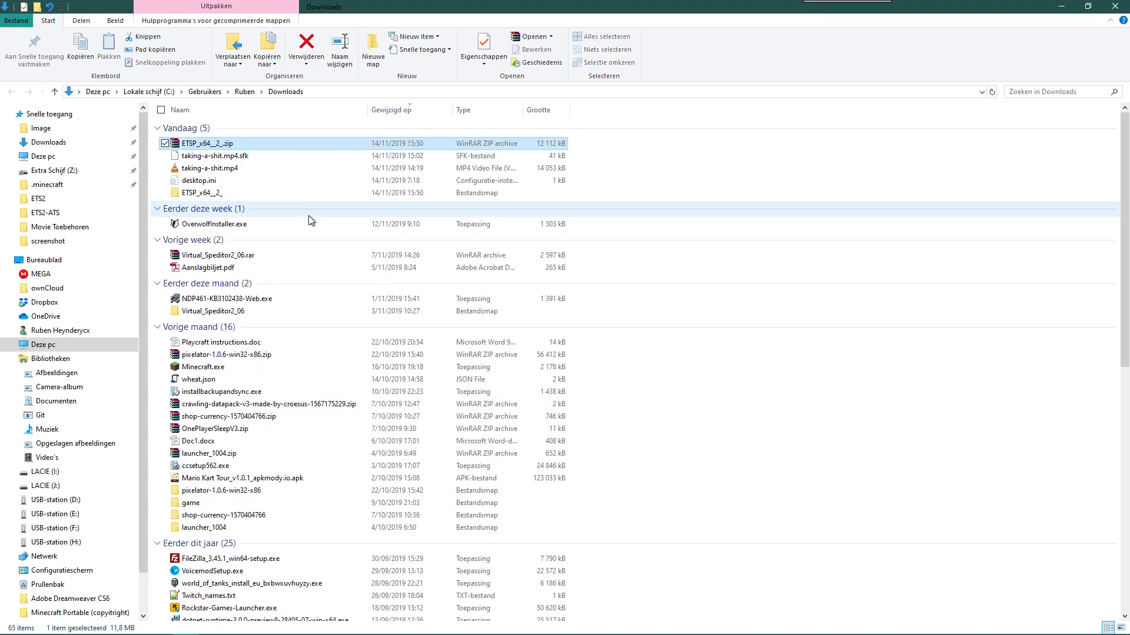
click(180, 194)
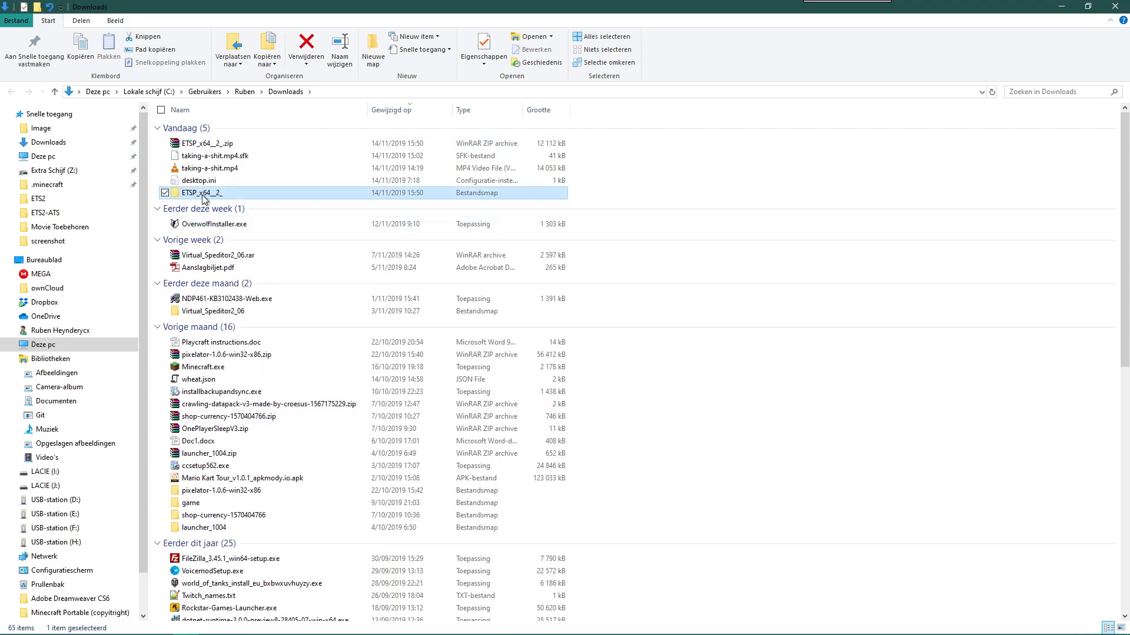
Copy EnhancedTruckSoundPluginData and EnhancedTruckSoundPlugin.dll from the extracted ETSP_x64__2_ folder.
mouse_move(193, 198)
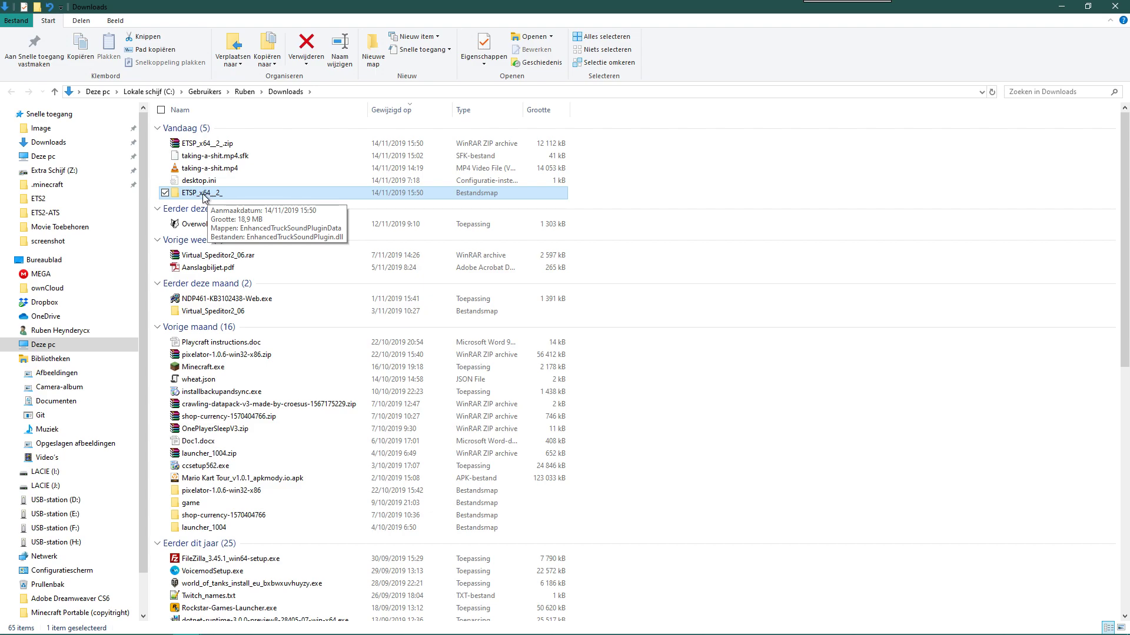
double_click(202, 193)
click(214, 126)
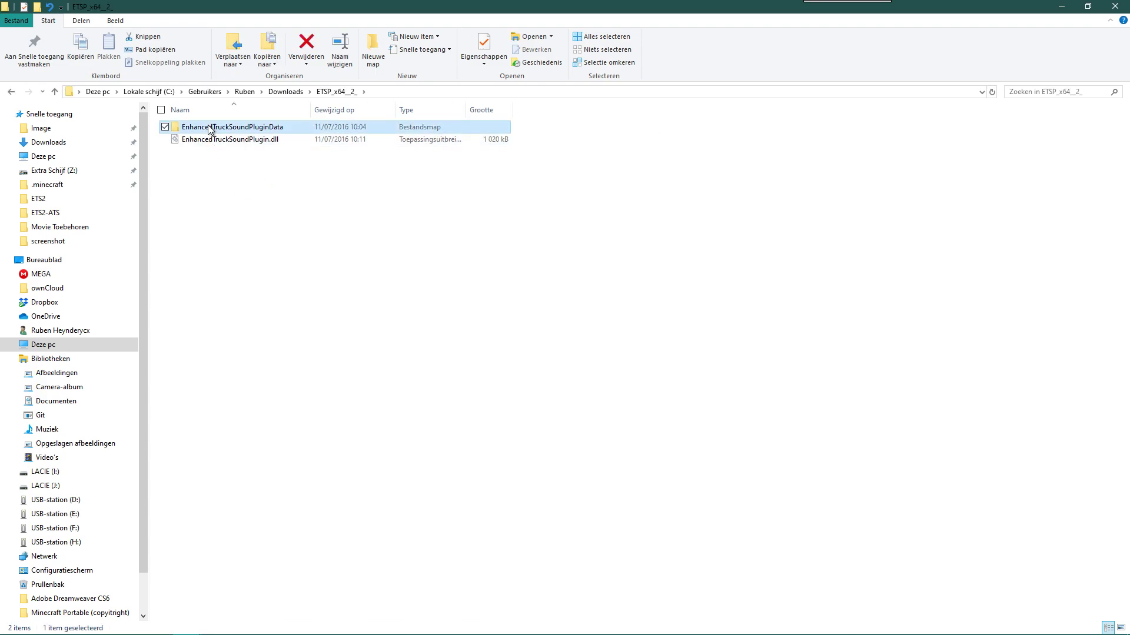
ctrl+click(209, 140)
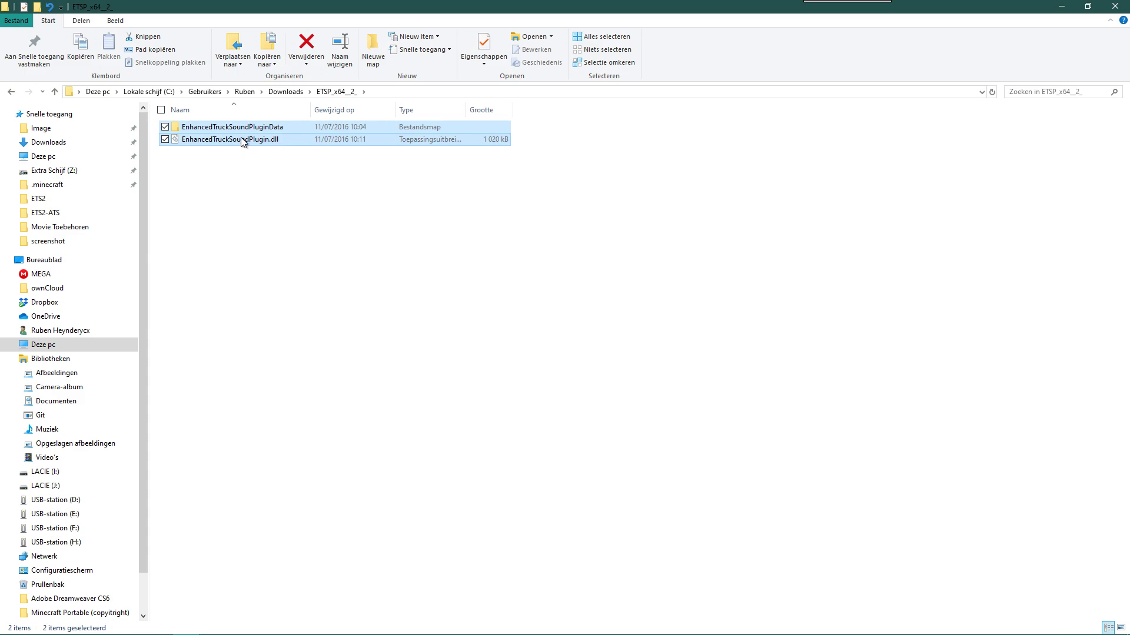
right_click(257, 137)
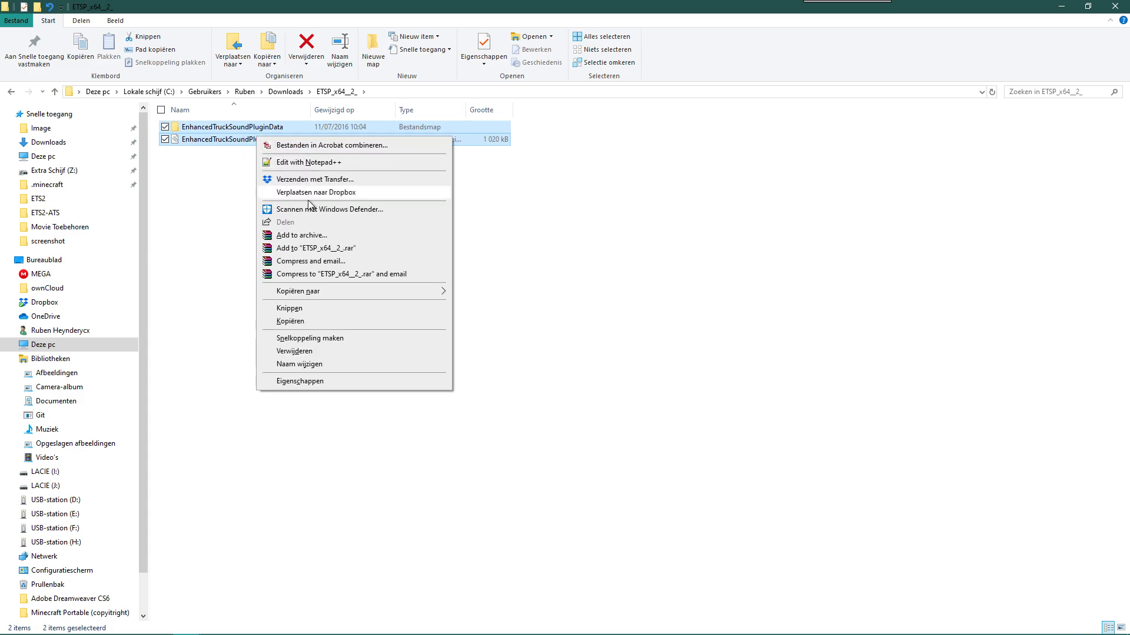
click(298, 322)
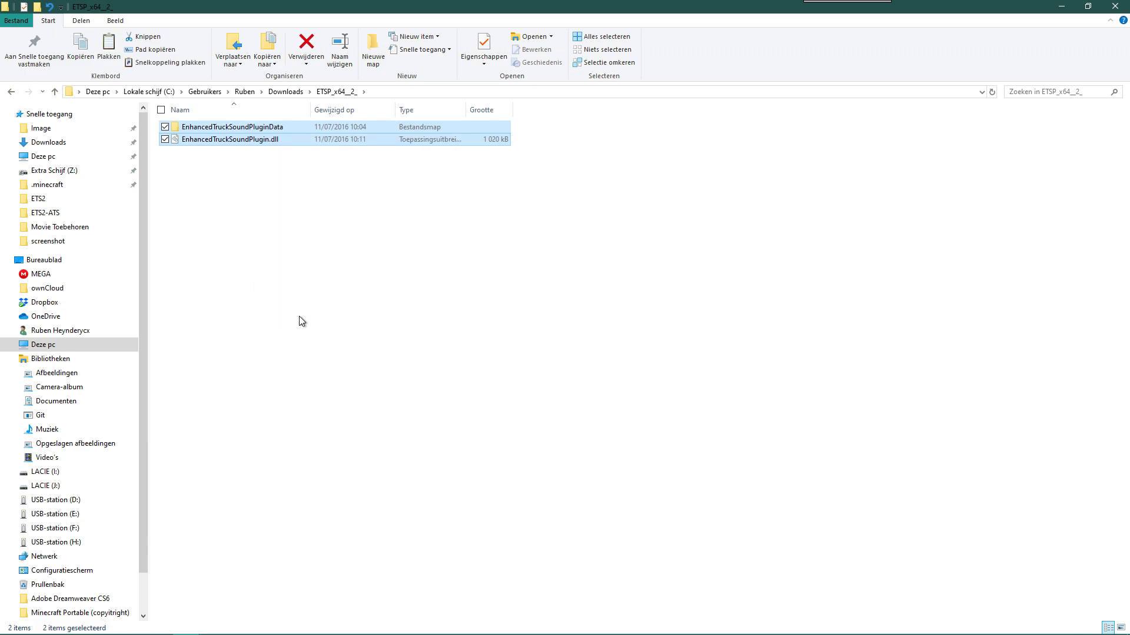
mouse_move(641, 632)
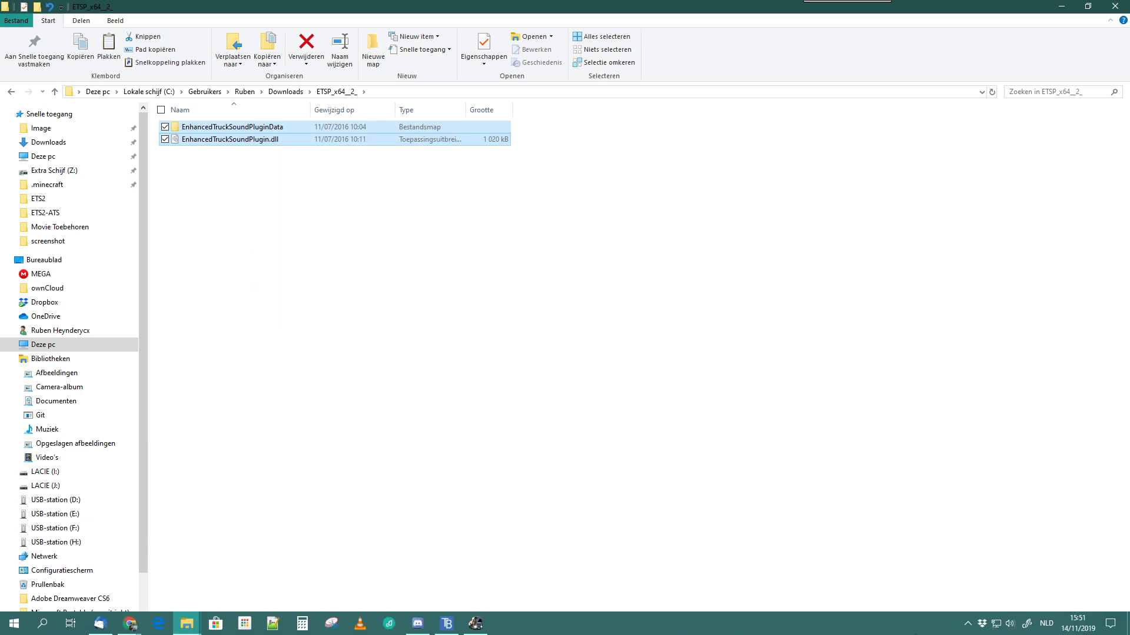
click(968, 623)
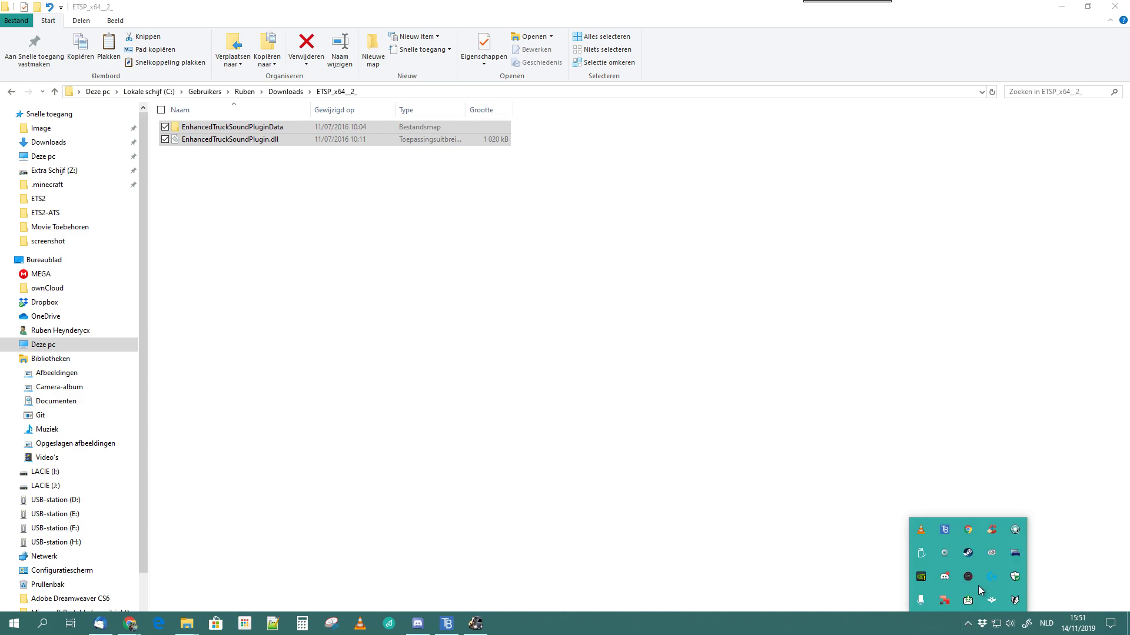
Browse Euro Truck Simulator 2's local files from its Steam Properties to open the install folder.
double_click(969, 552)
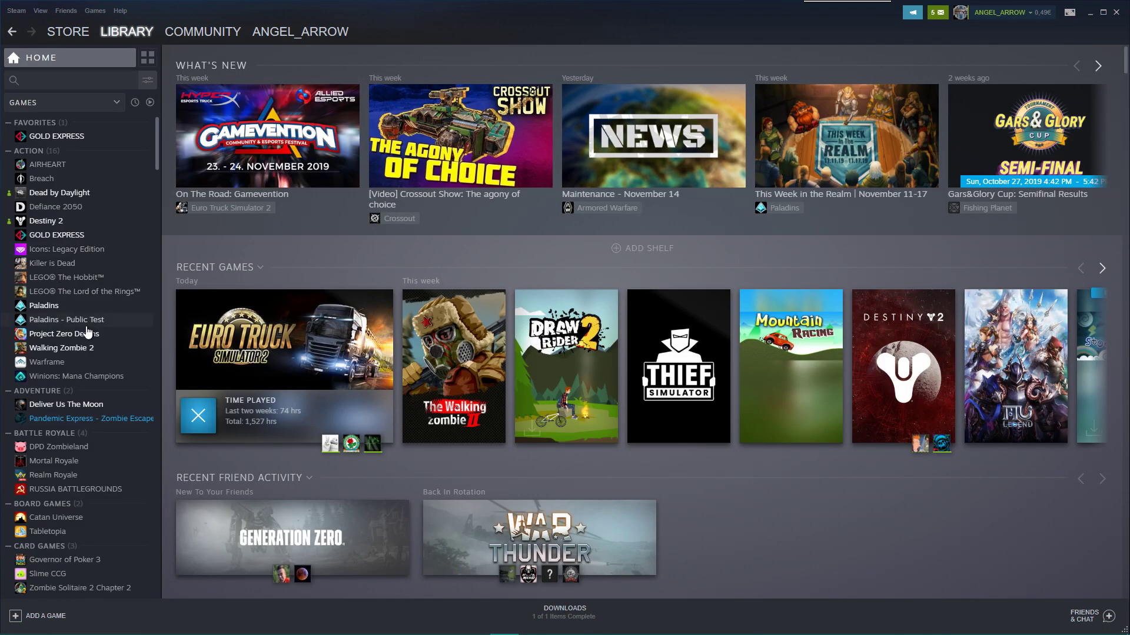
scroll(87, 341, down, 6)
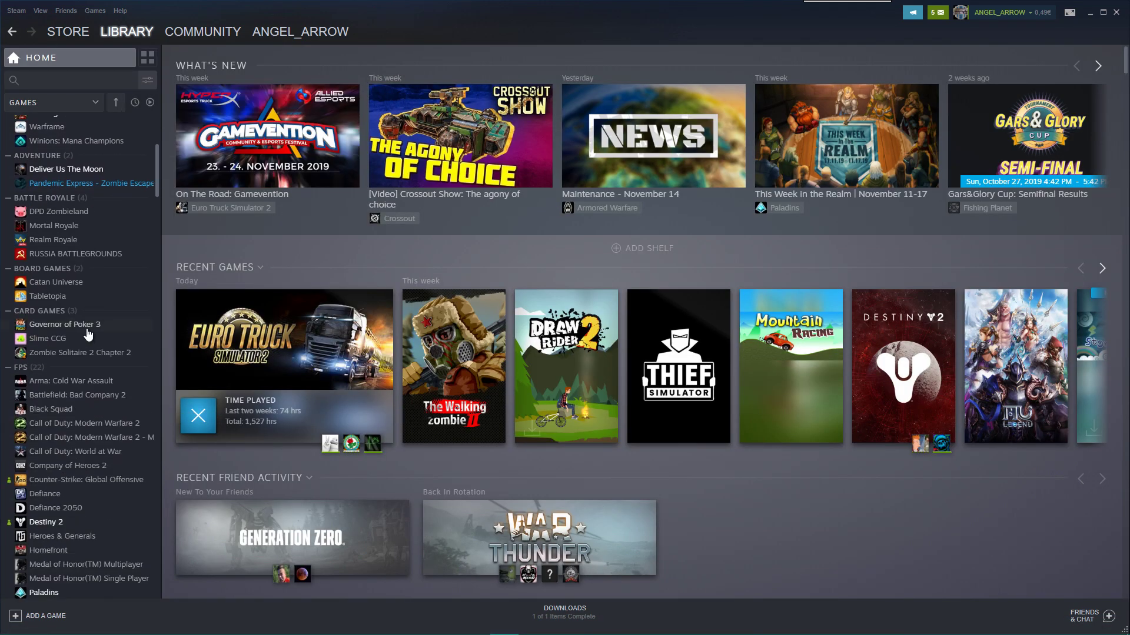
scroll(82, 312, down, 12)
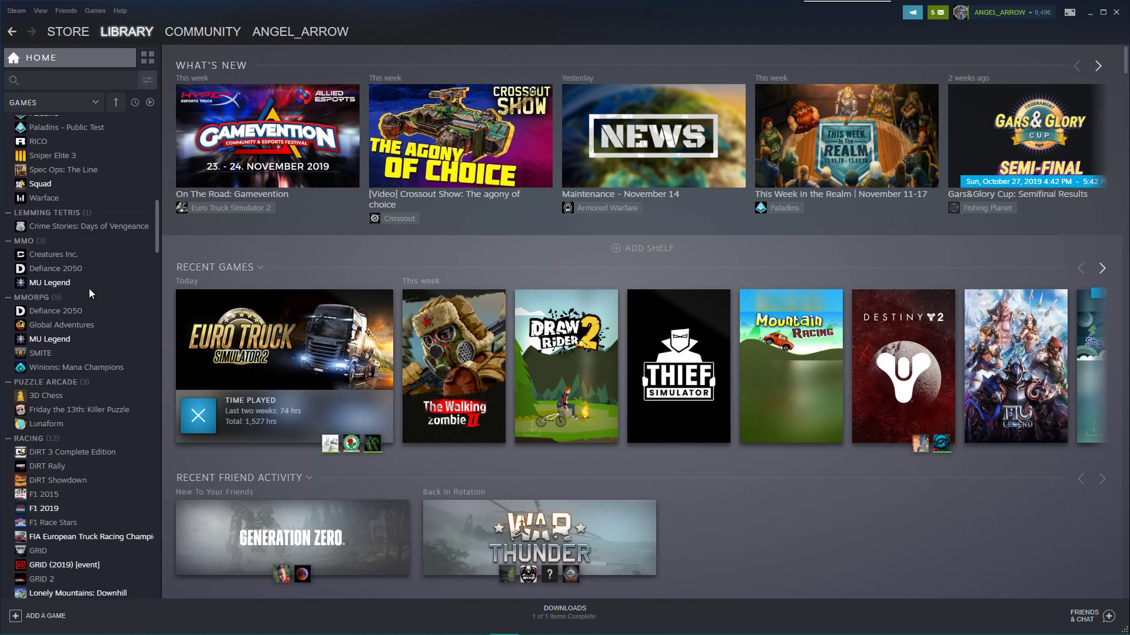
scroll(94, 366, down, 3)
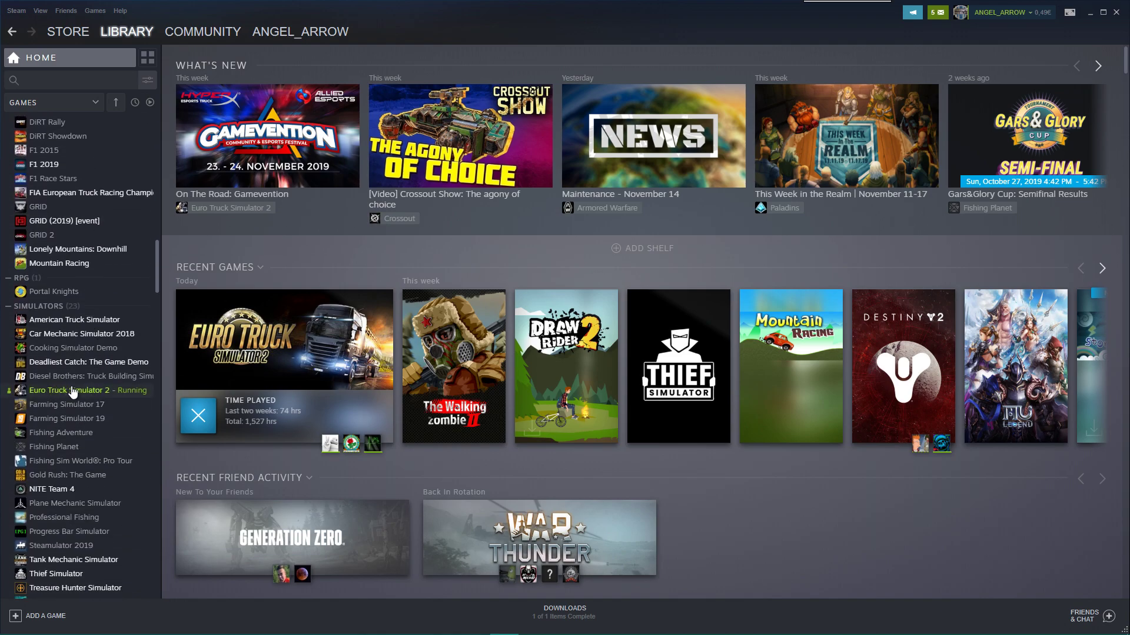
right_click(78, 388)
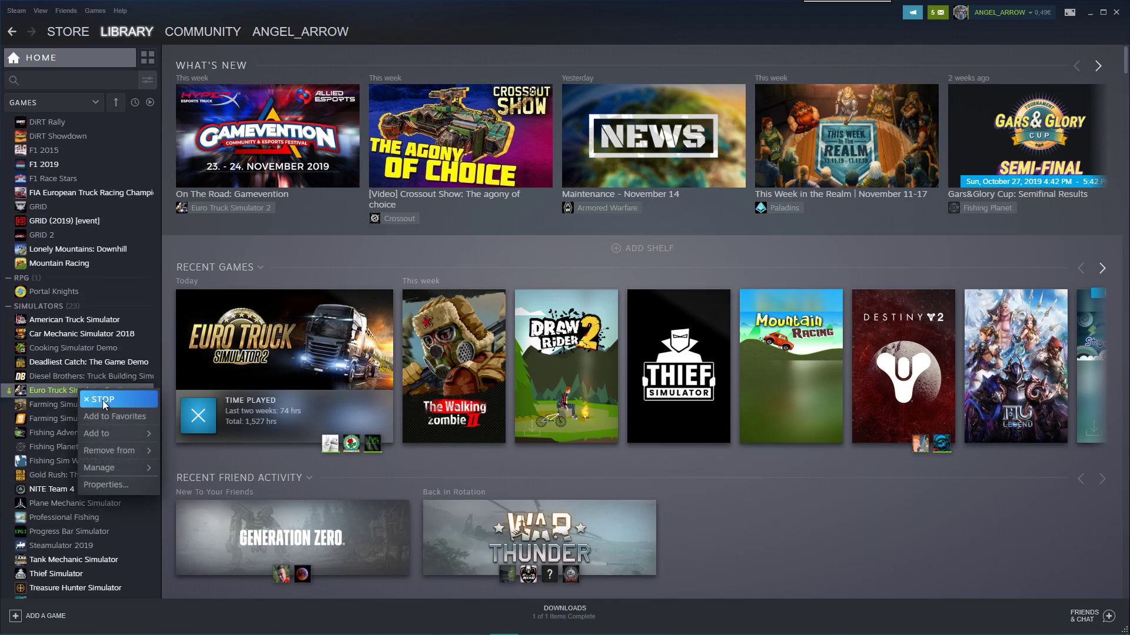
click(111, 486)
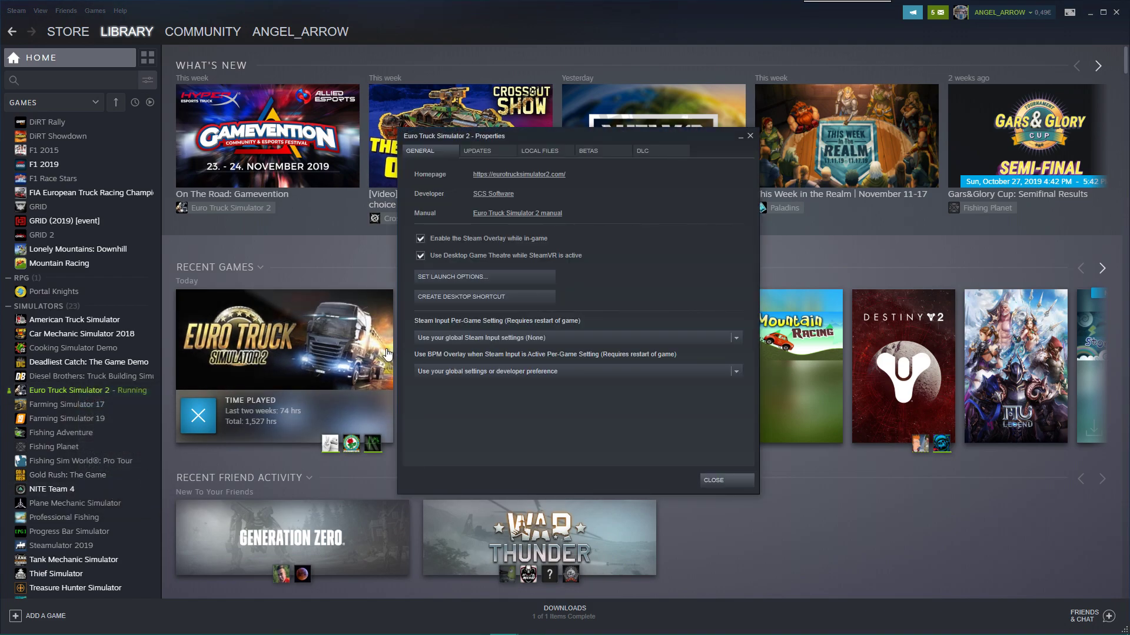
click(544, 151)
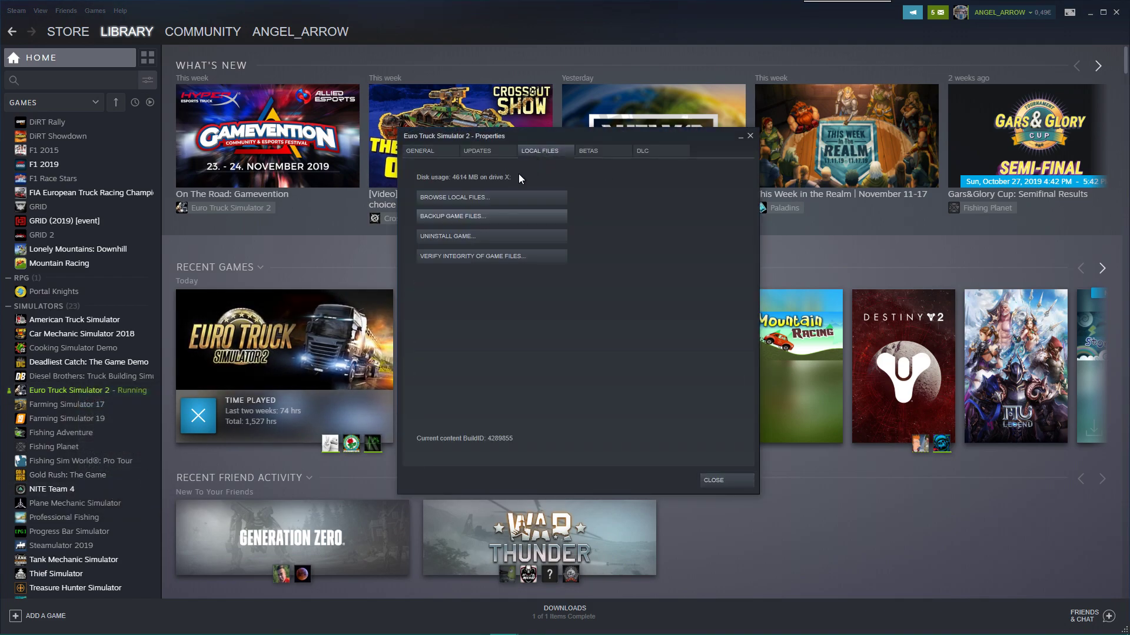
click(486, 201)
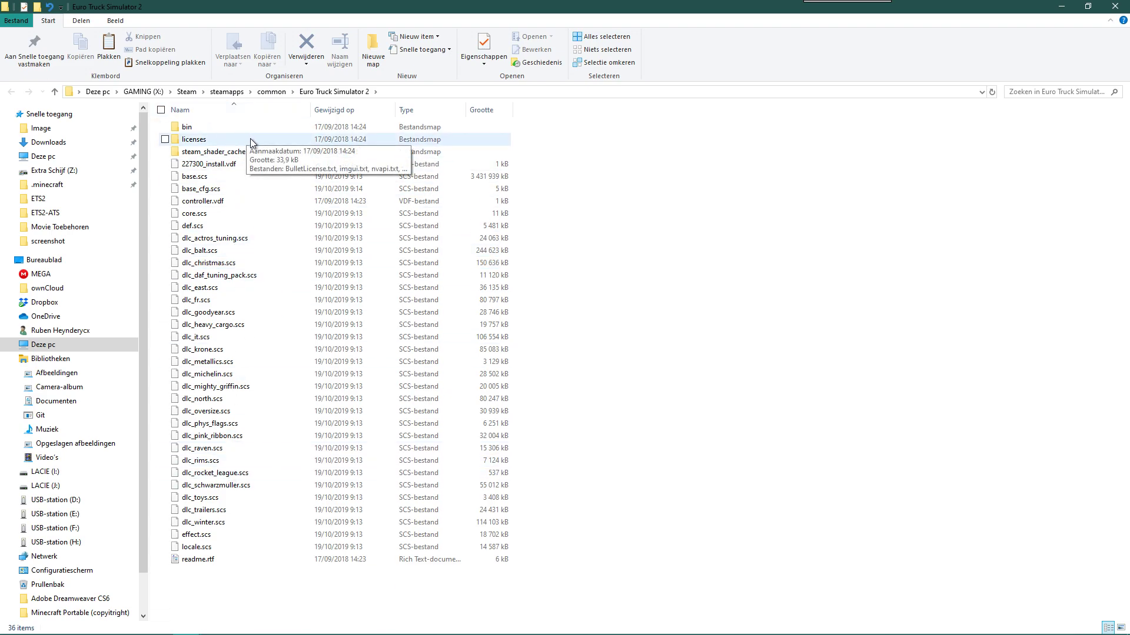
Navigate into the game's bin\win_x64 folder and then its plugins folder.
double_click(200, 129)
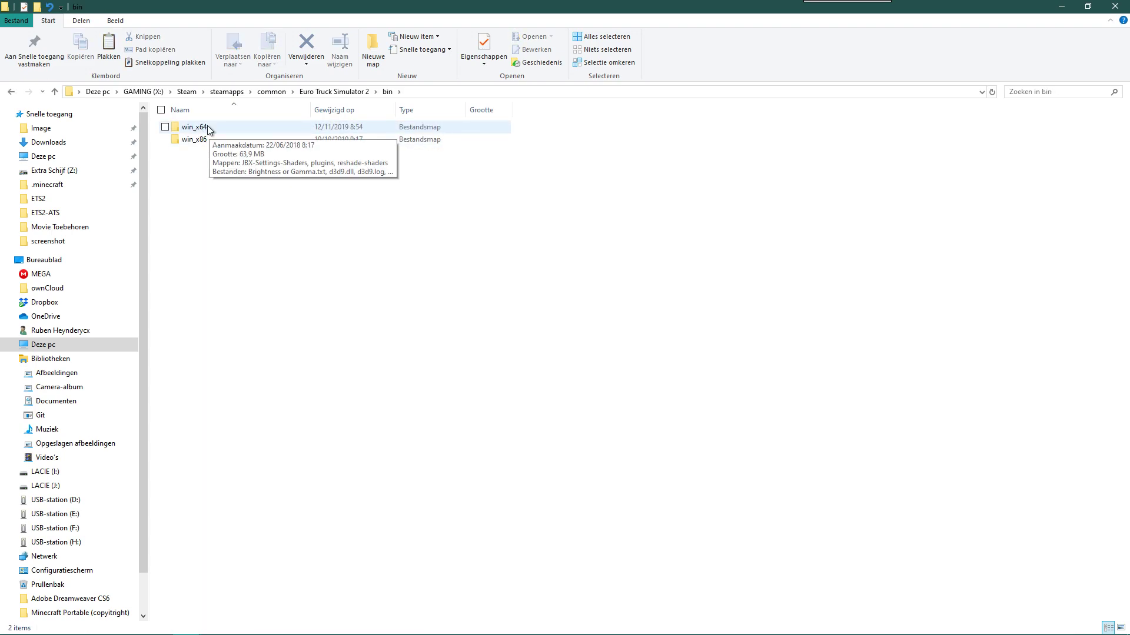
double_click(217, 127)
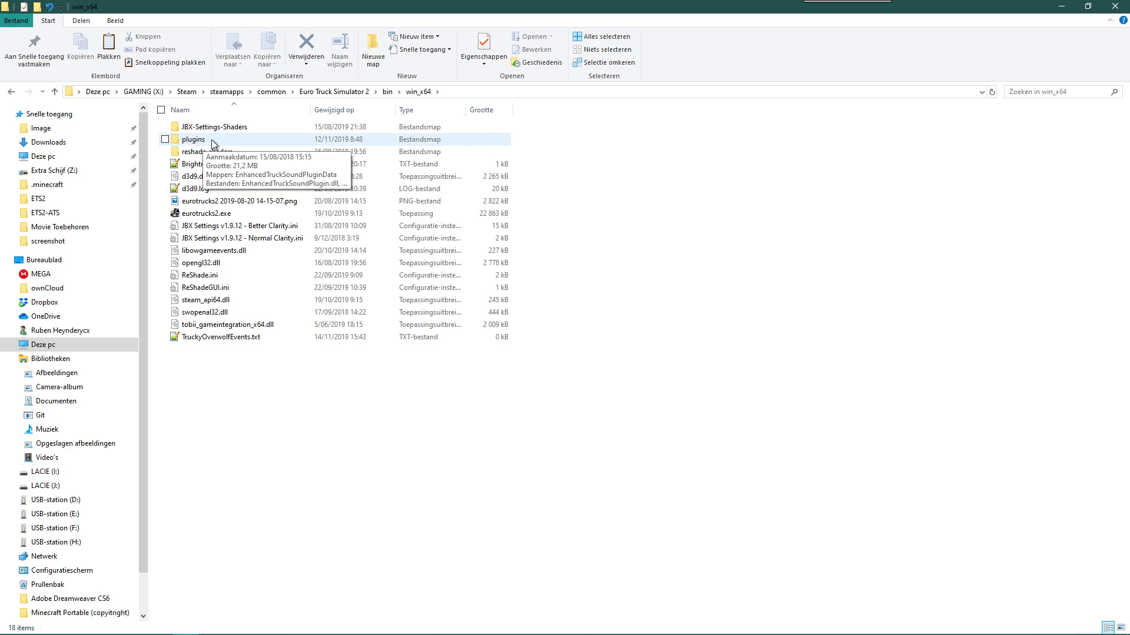
right_click(390, 421)
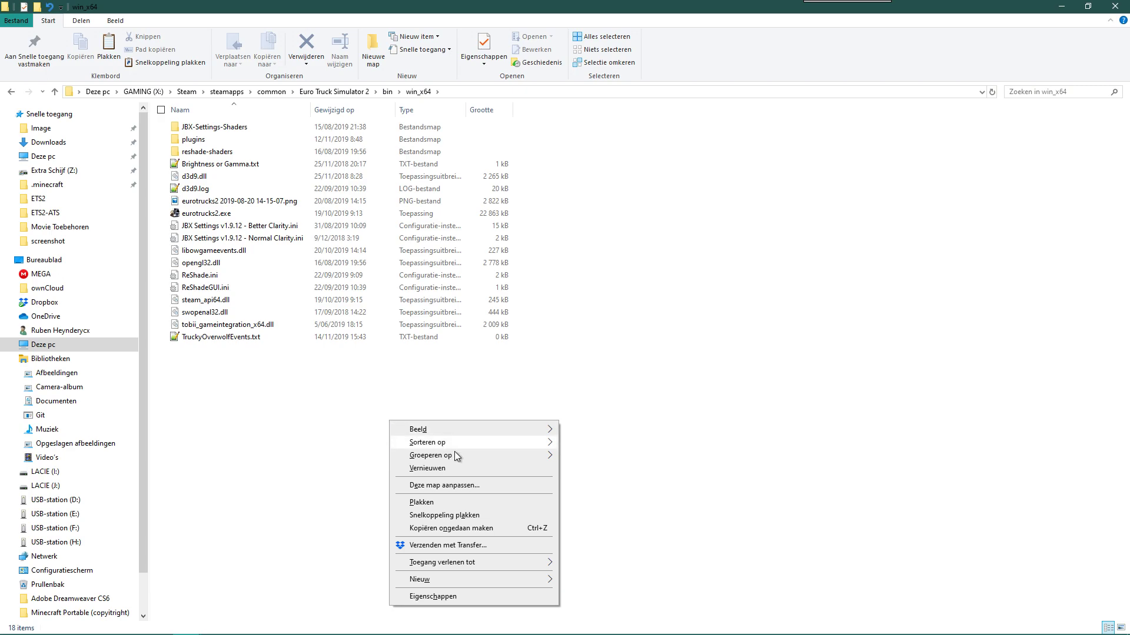
mouse_move(536, 582)
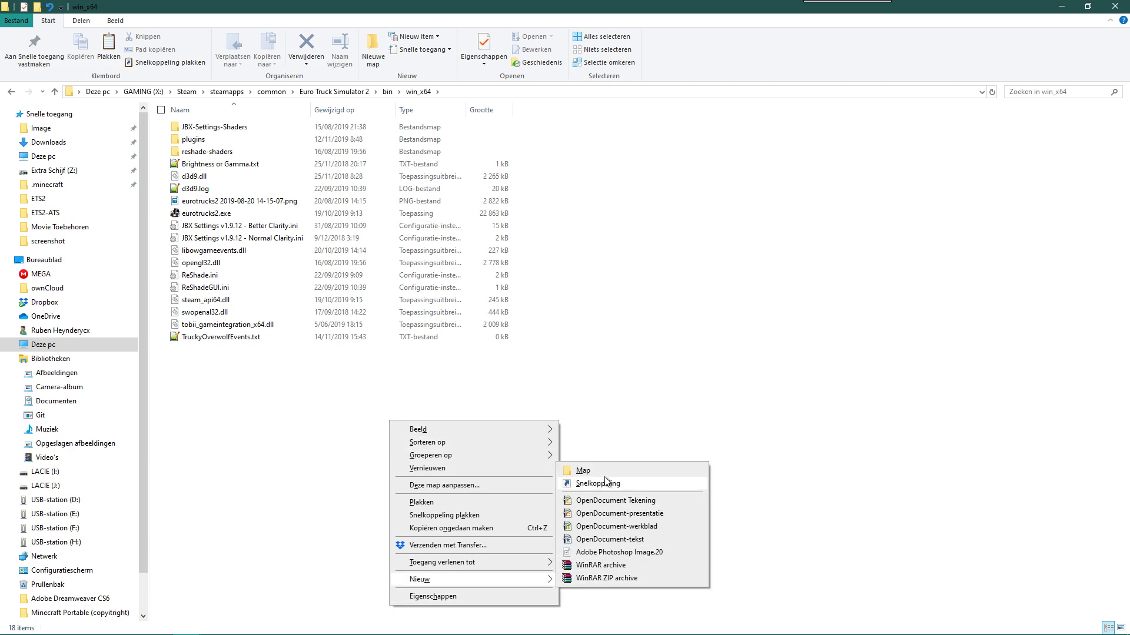
click(250, 372)
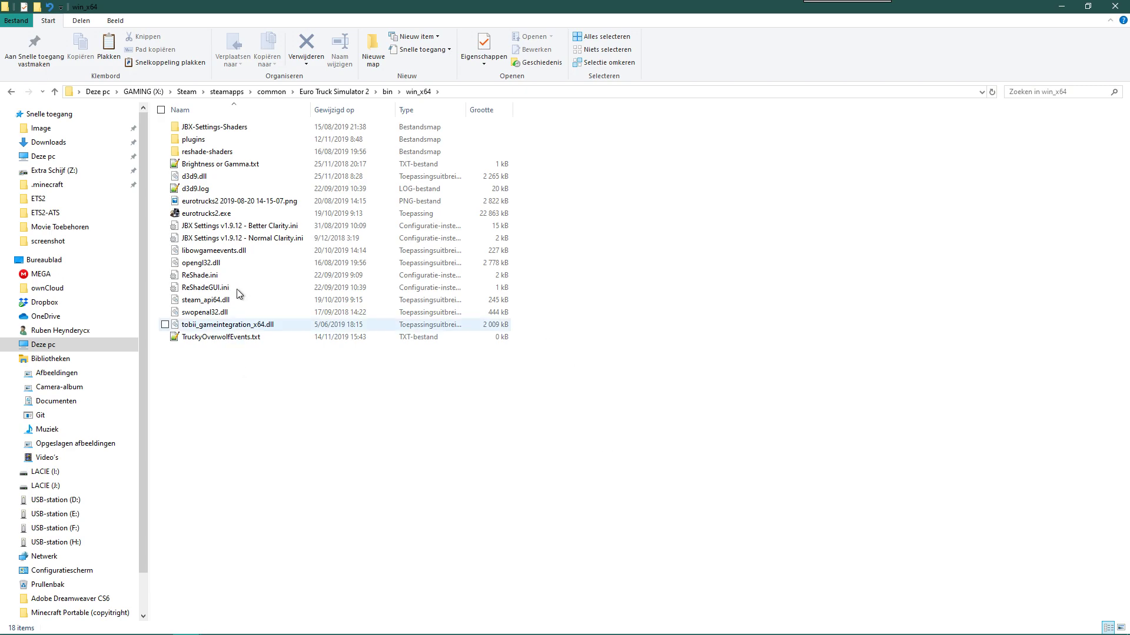
double_click(209, 144)
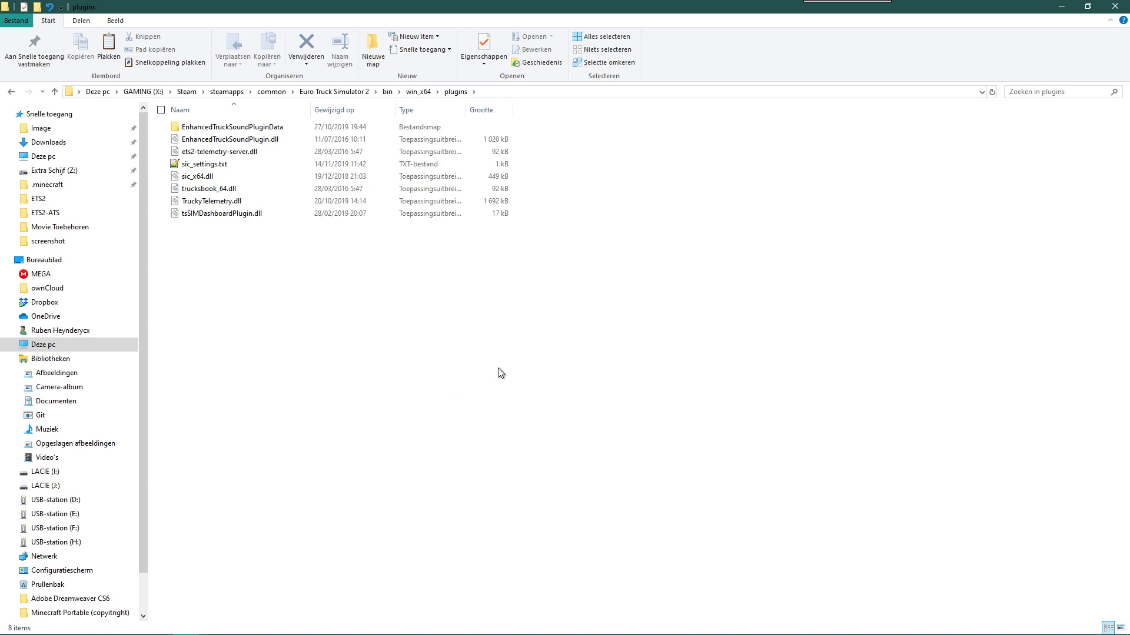
Download plugins.rar from the Google Drive tab and save it to Downloads.
mouse_move(129, 622)
click(107, 584)
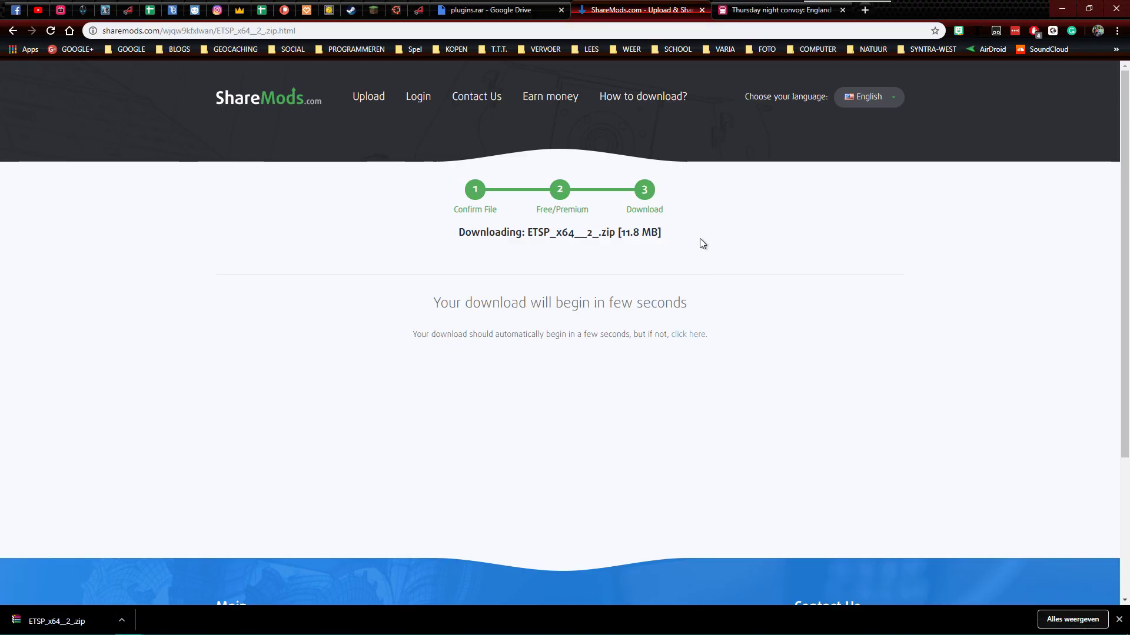
click(488, 10)
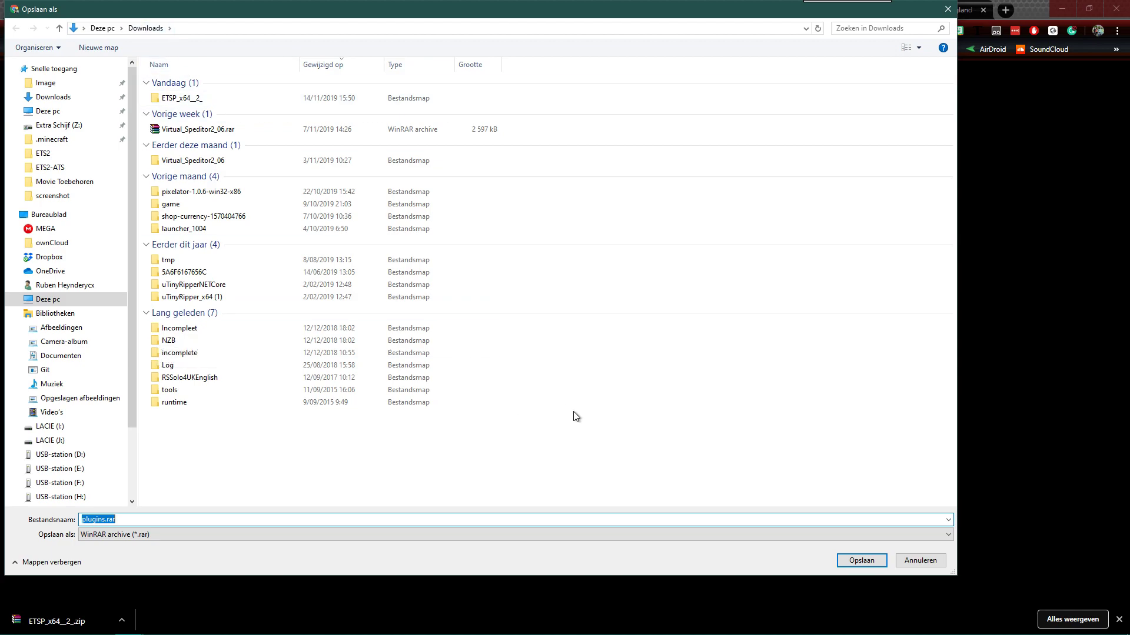
click(866, 563)
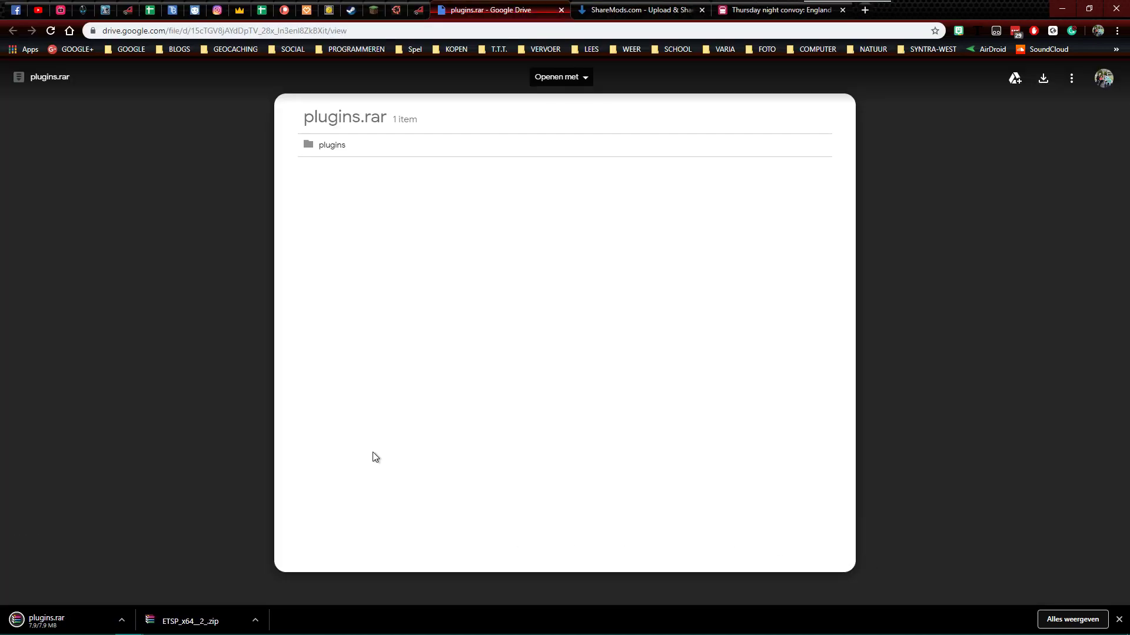
right_click(46, 621)
Show plugins.rar in Downloads and extract it into a new plugins folder.
click(110, 590)
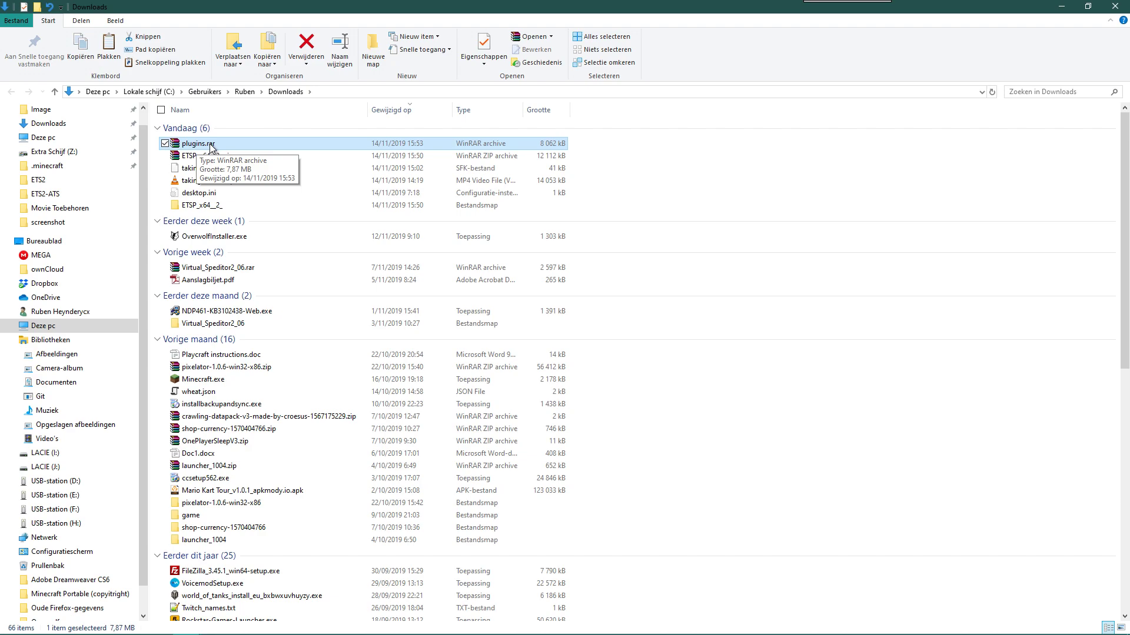
right_click(208, 147)
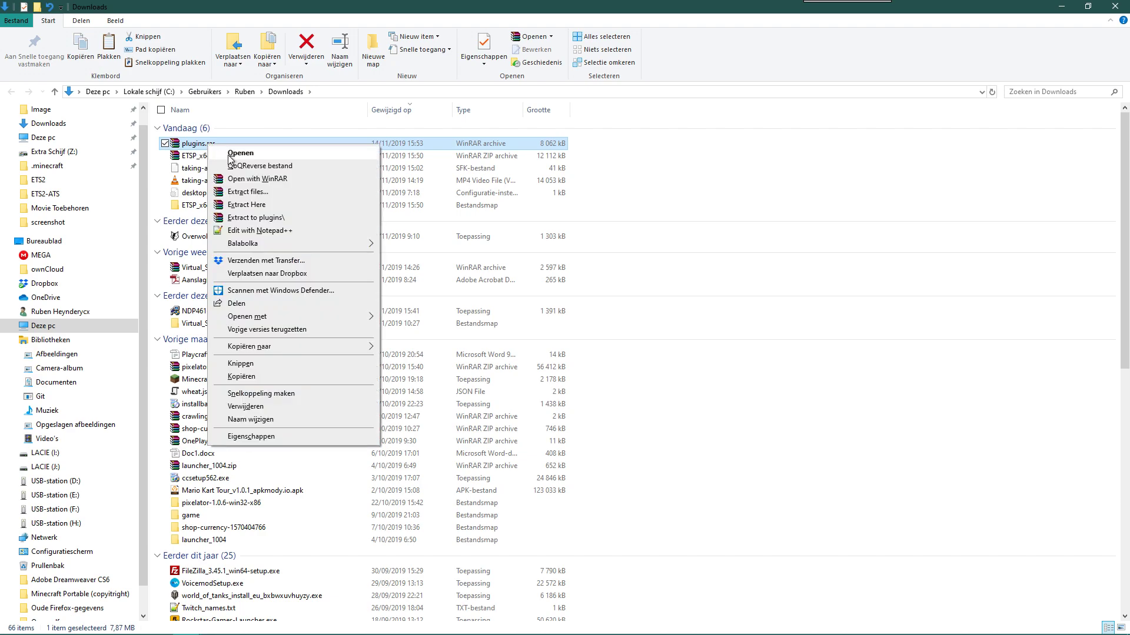
click(277, 219)
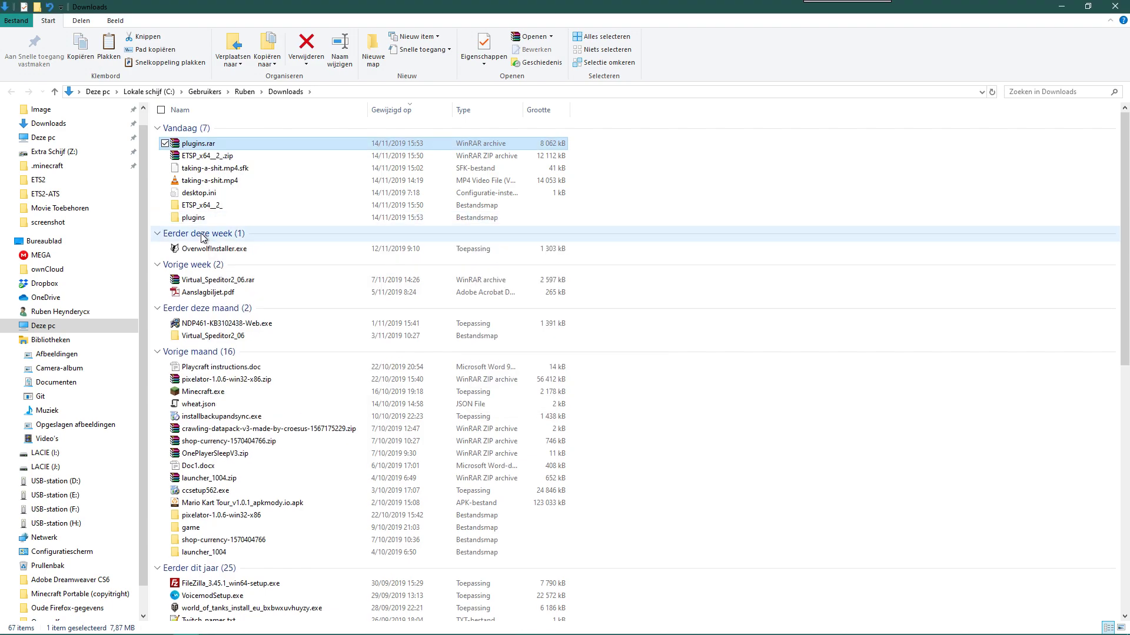
Open the extracted plugins folder and its inner plugins subfolder to check the plugin files.
double_click(199, 219)
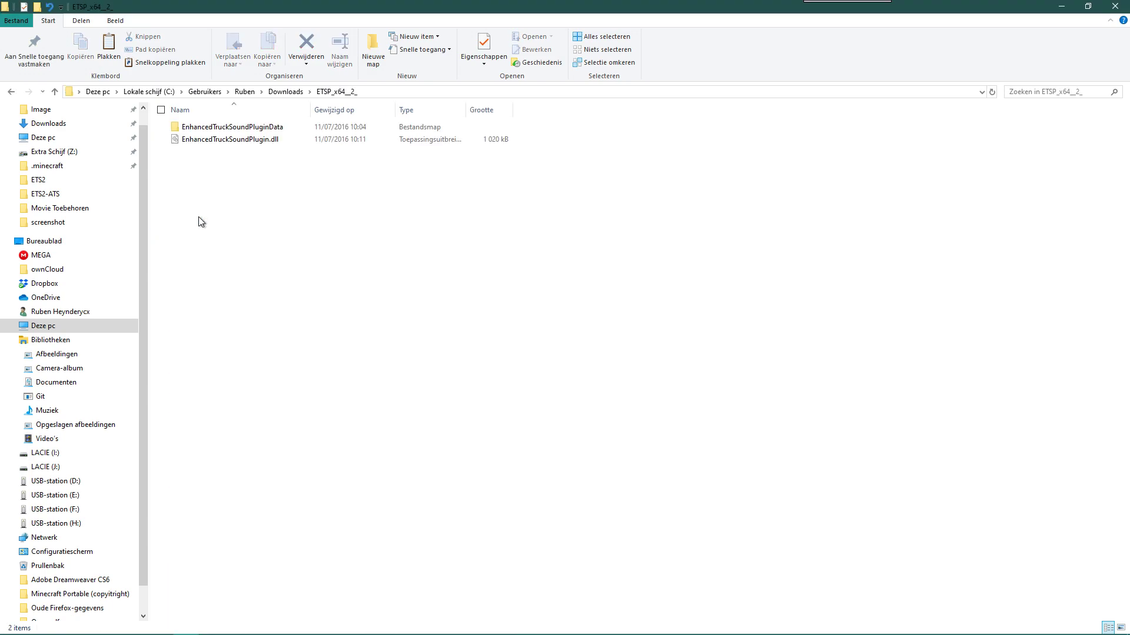
key(alt+Left)
click(198, 206)
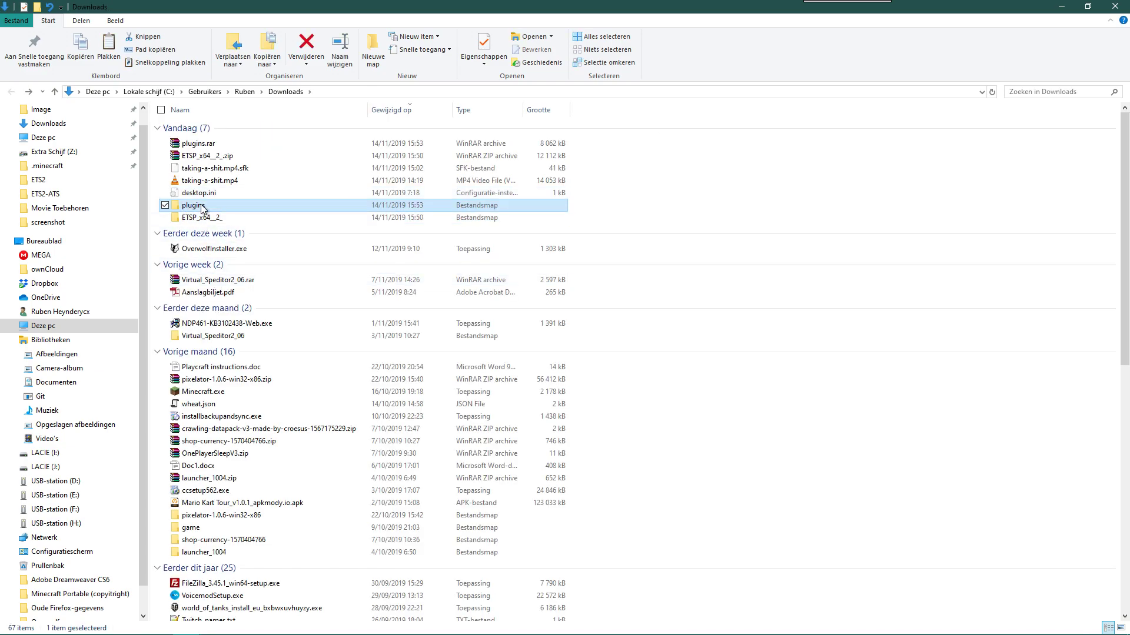
double_click(198, 206)
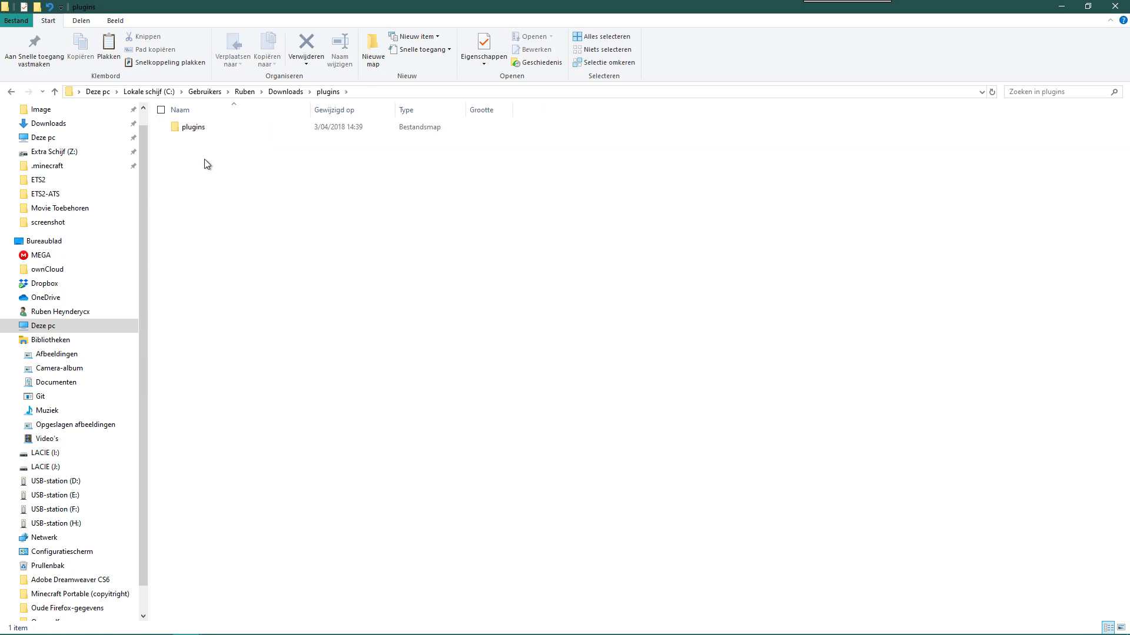
key(alt+Left)
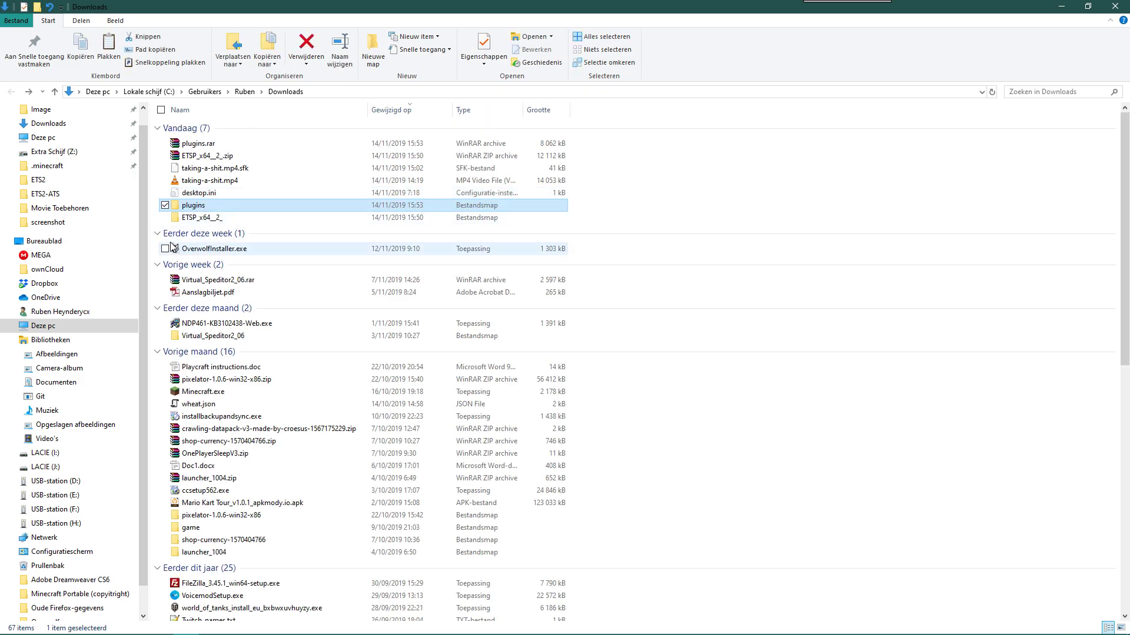
double_click(198, 206)
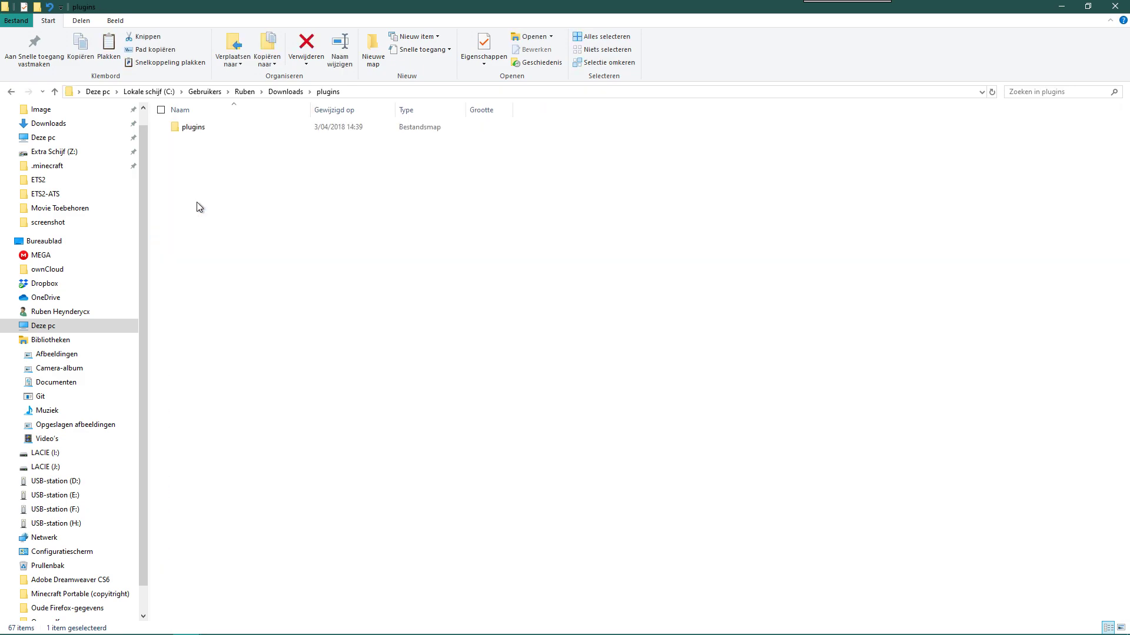
double_click(205, 131)
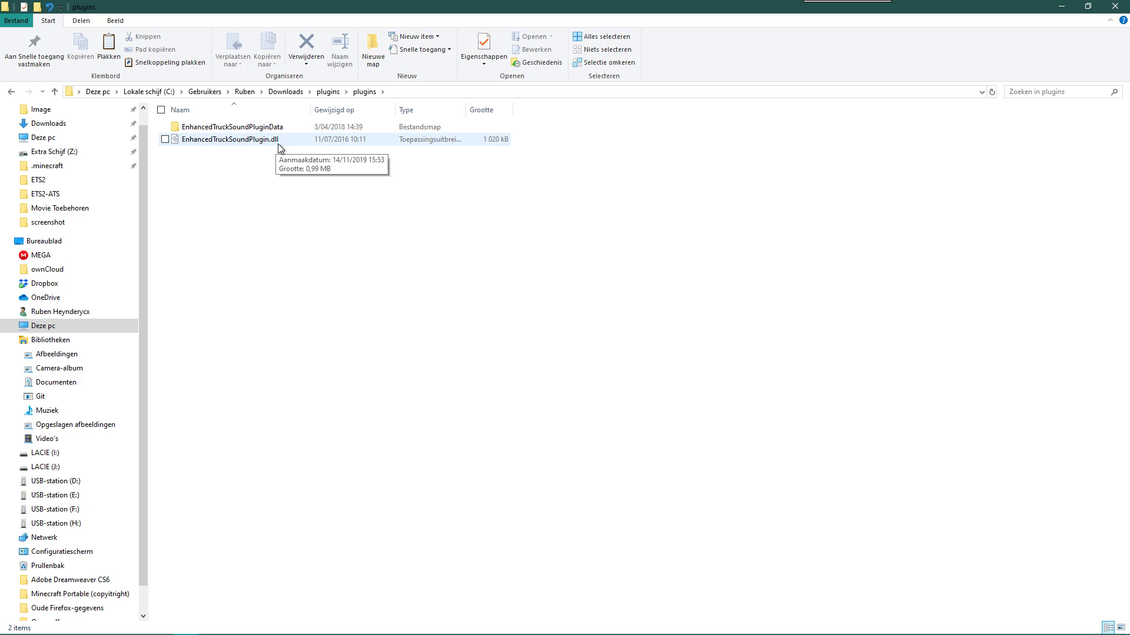
Copy the inner plugins folder from Downloads\plugins.
key(BackSpace)
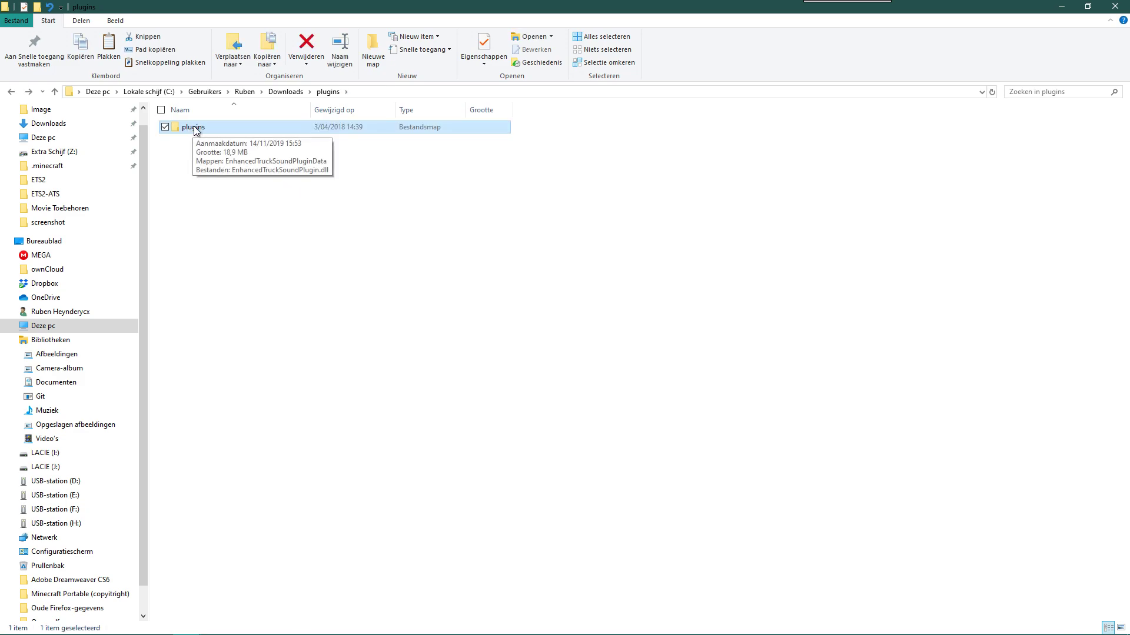
right_click(195, 130)
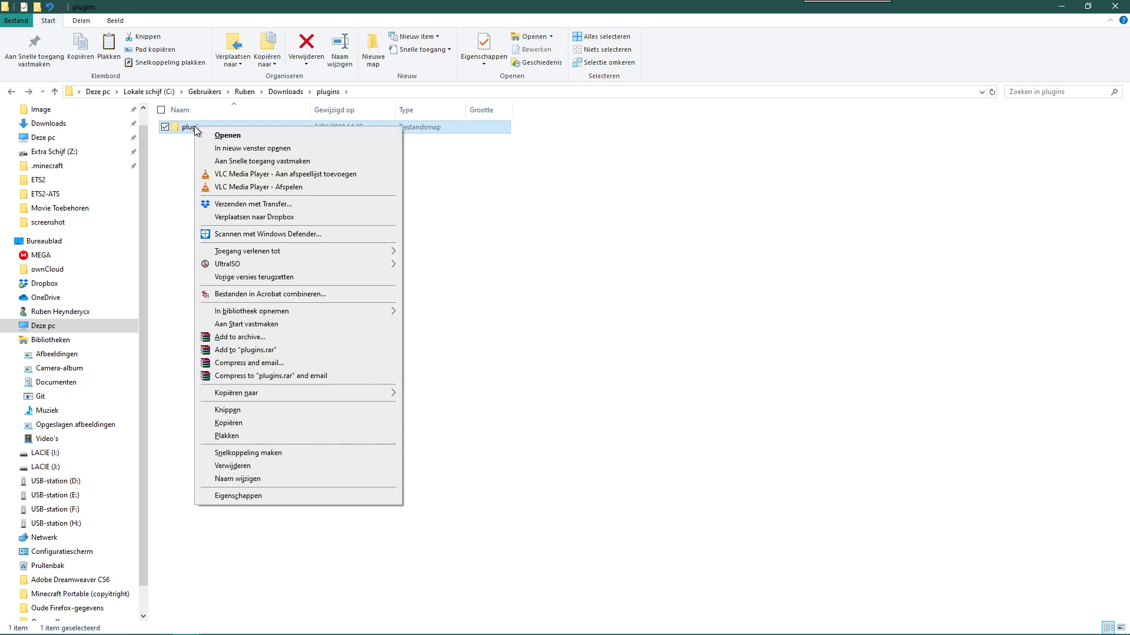
click(230, 424)
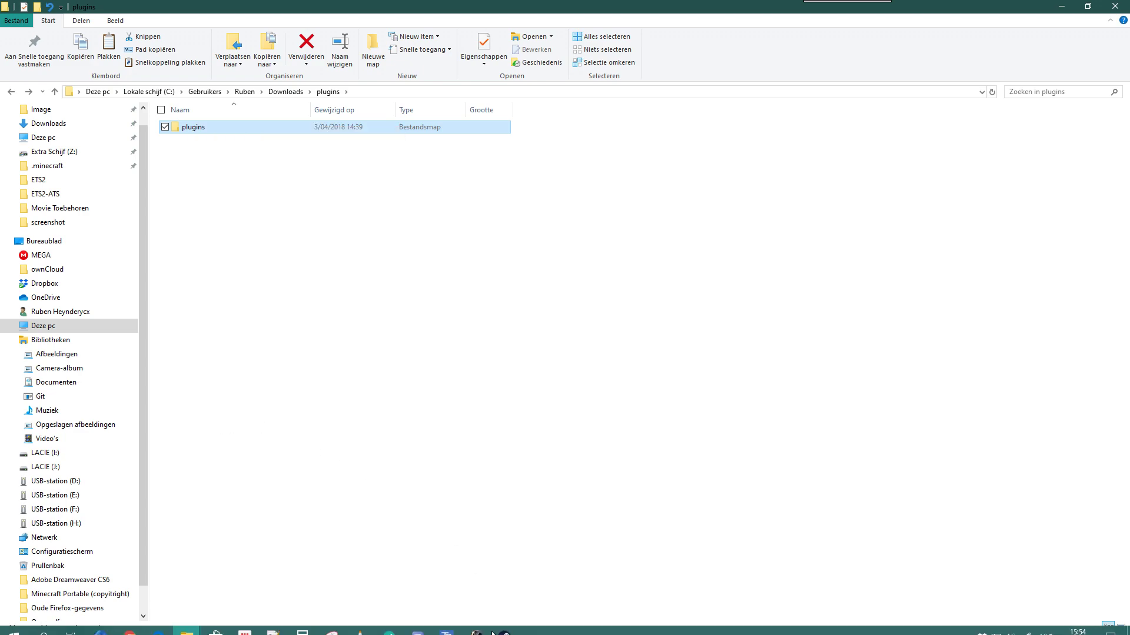
Open Euro Truck Simulator 2's Properties from the Steam library to reach its local files.
click(505, 621)
click(465, 568)
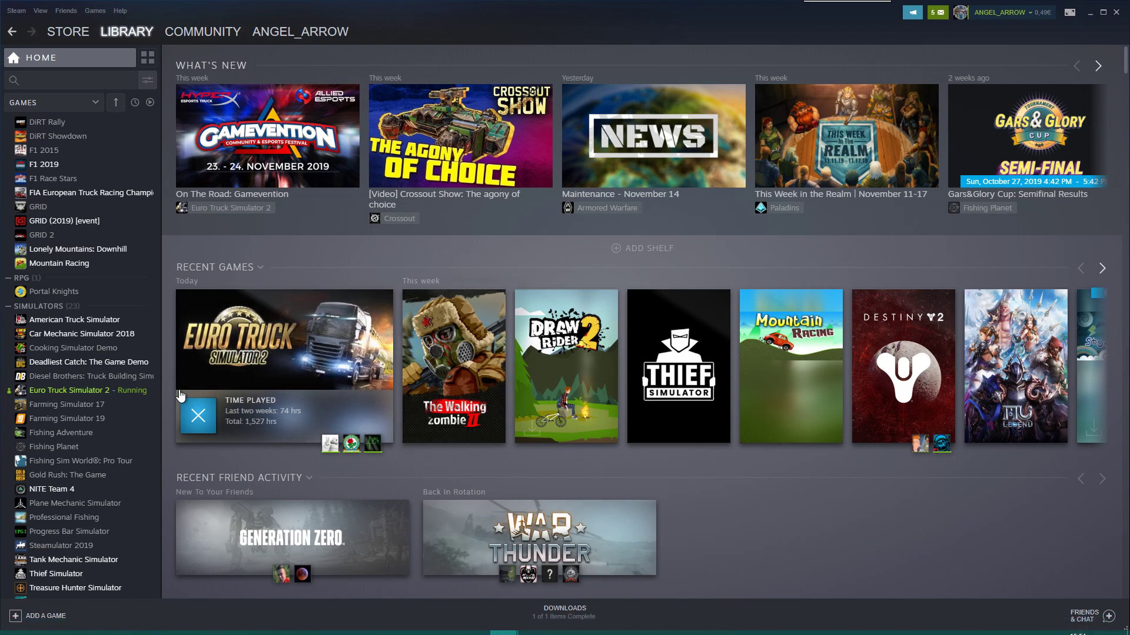
right_click(86, 395)
click(118, 489)
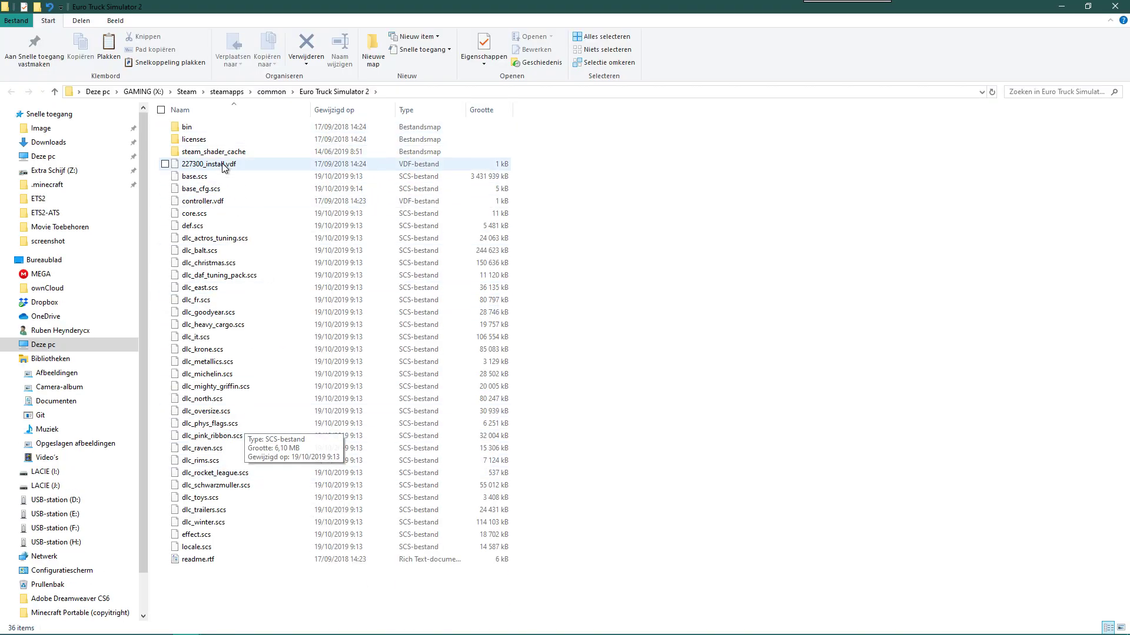
Check that bin\win_x64\plugins holds the plugin files, then open bin\win_x86.
double_click(211, 127)
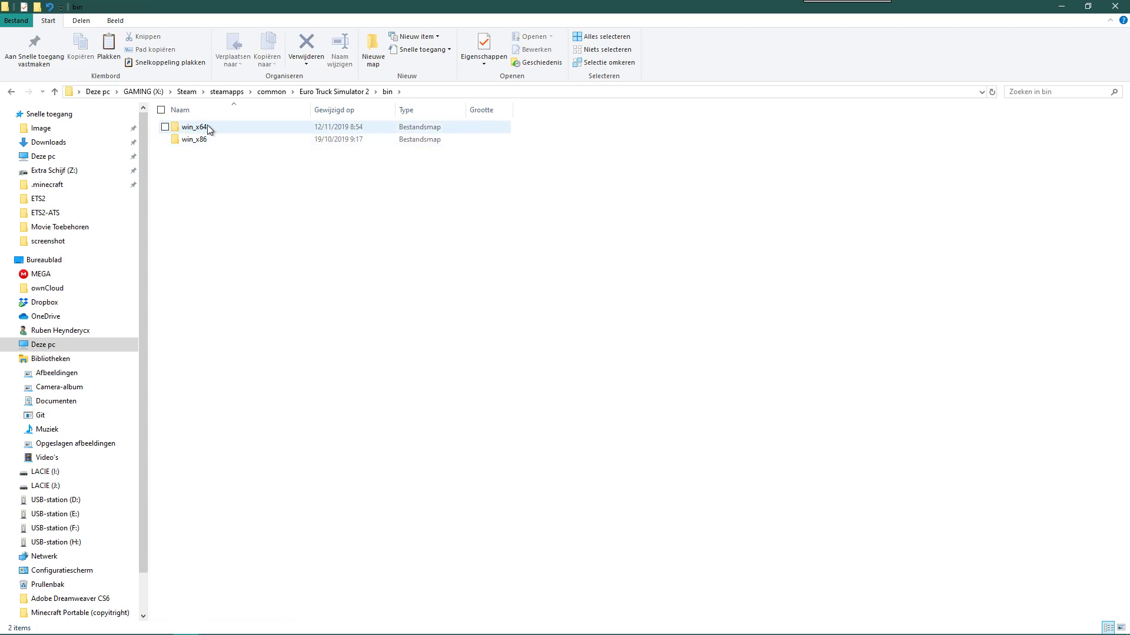
double_click(225, 128)
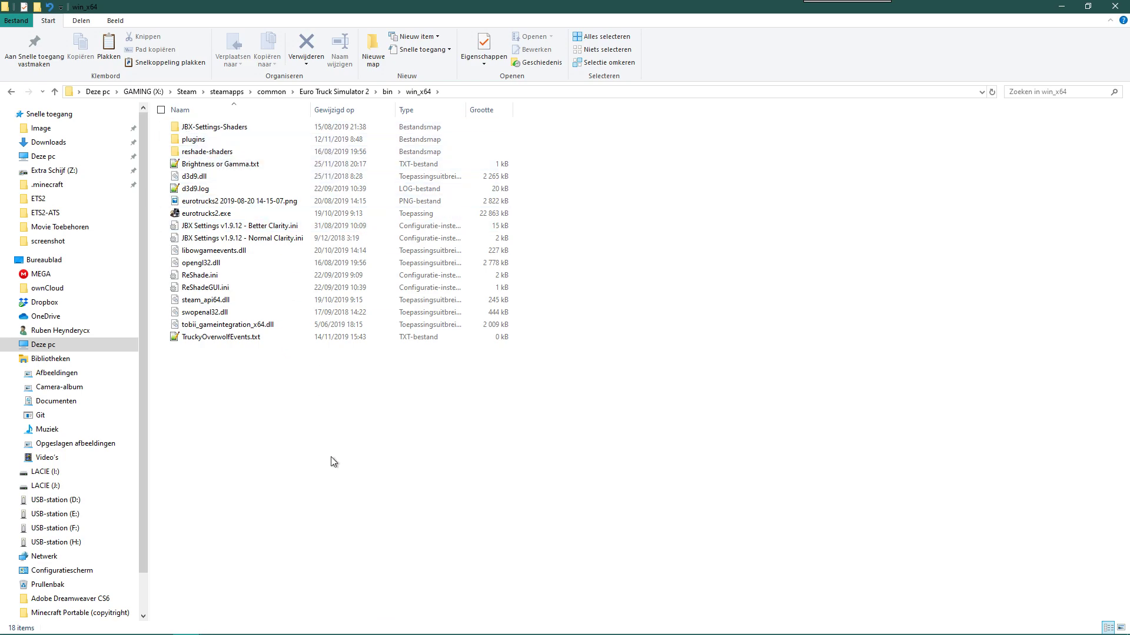
right_click(291, 431)
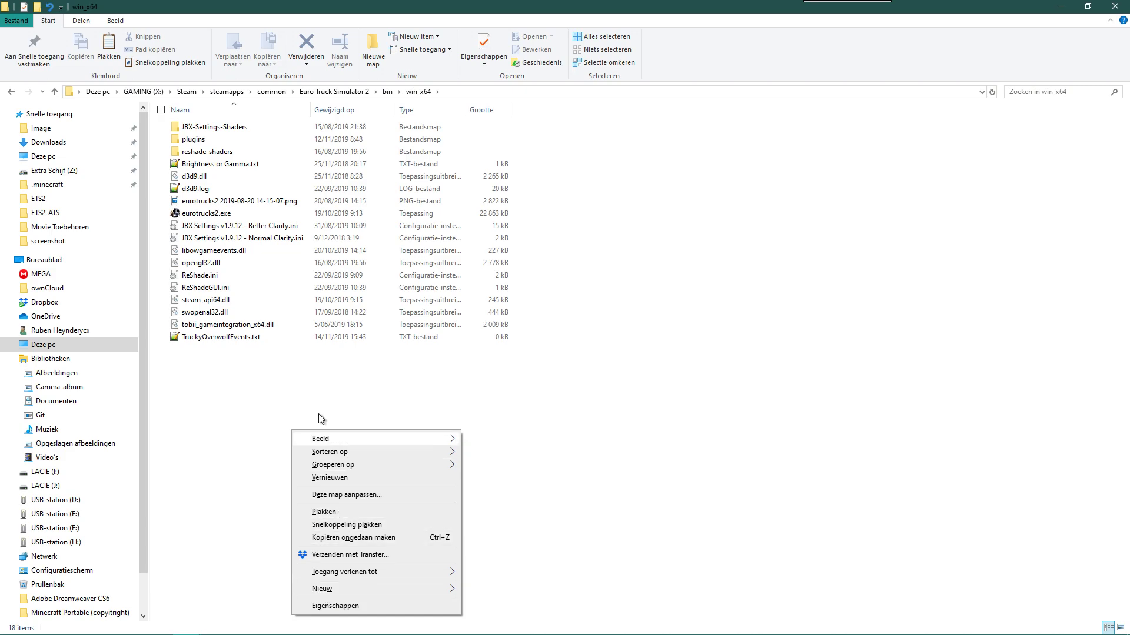
click(247, 364)
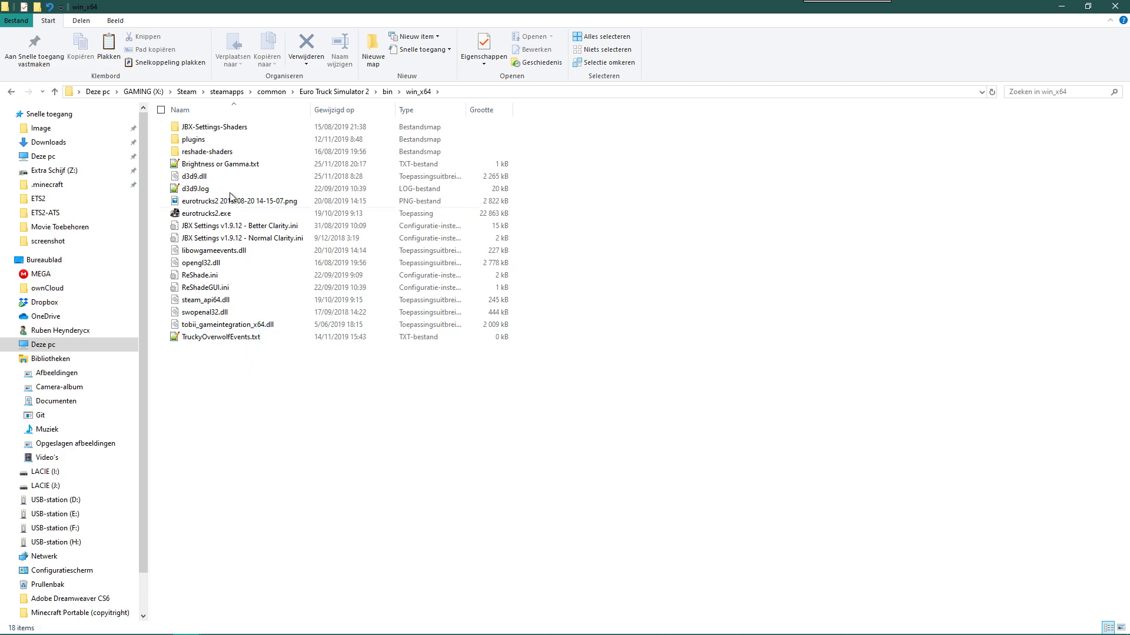
double_click(204, 144)
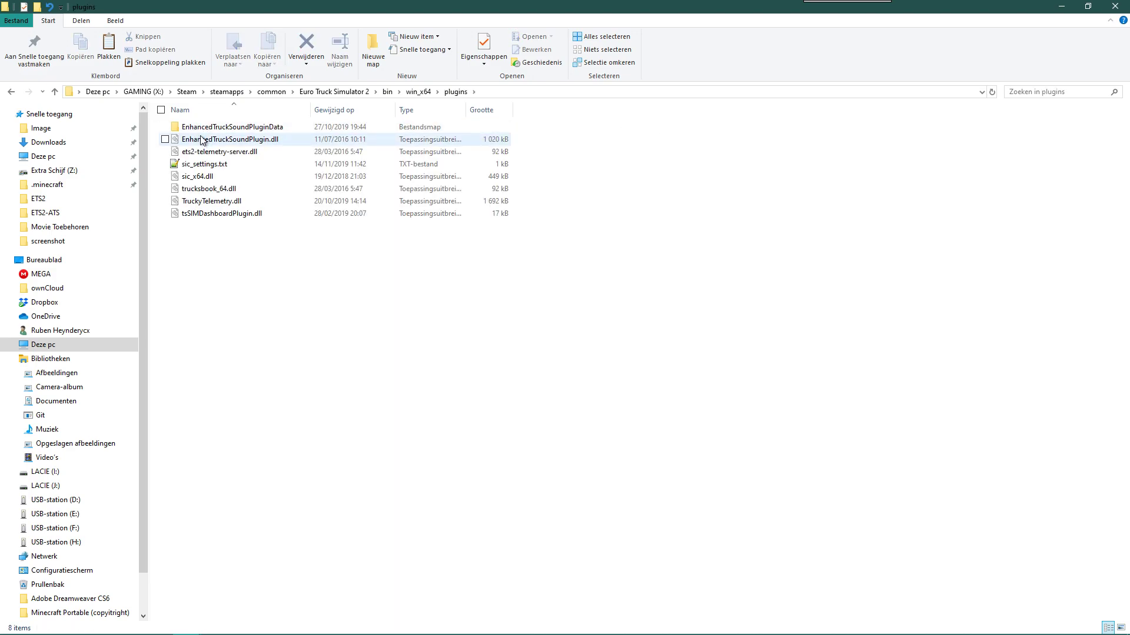
mouse_move(207, 139)
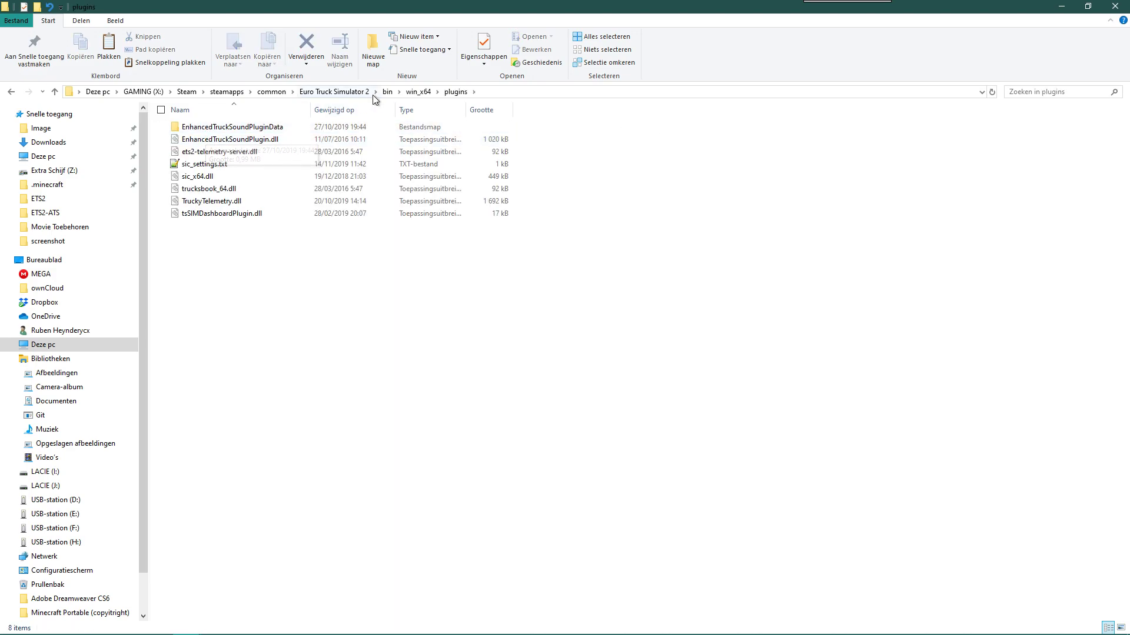
click(387, 92)
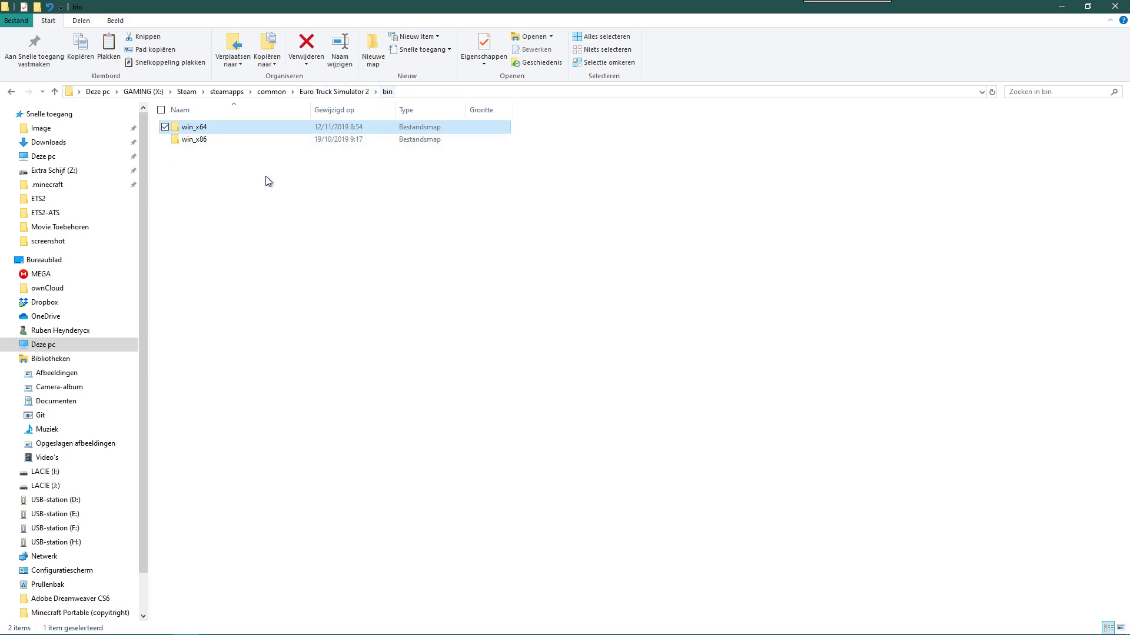
double_click(200, 141)
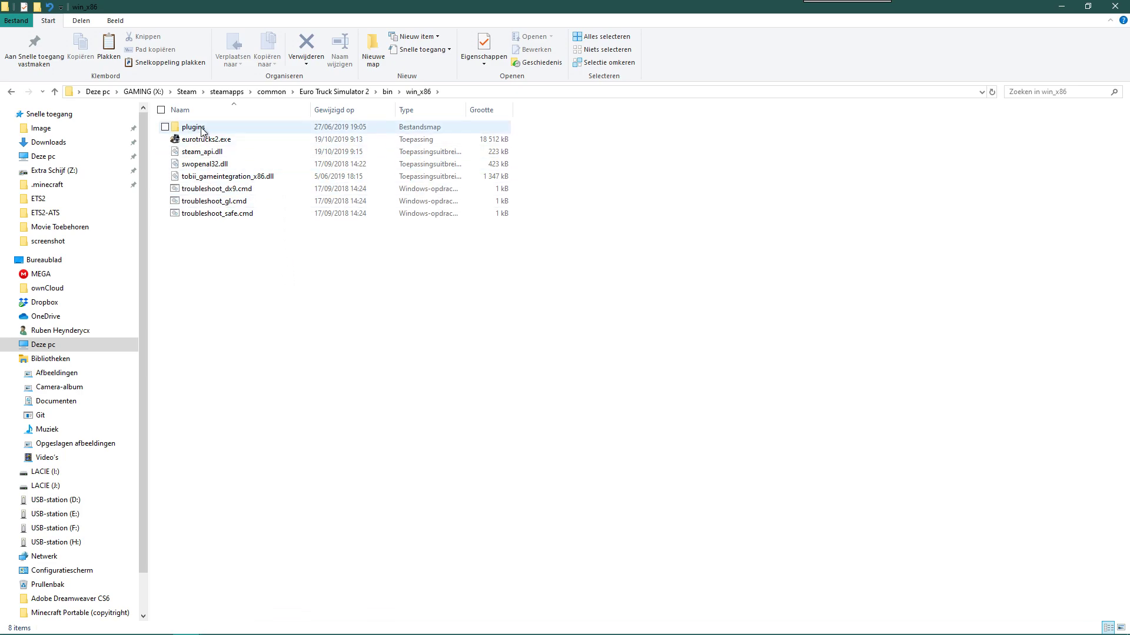
Check the existing win_x86 plugins folder, then return to the win_x86 folder.
right_click(261, 281)
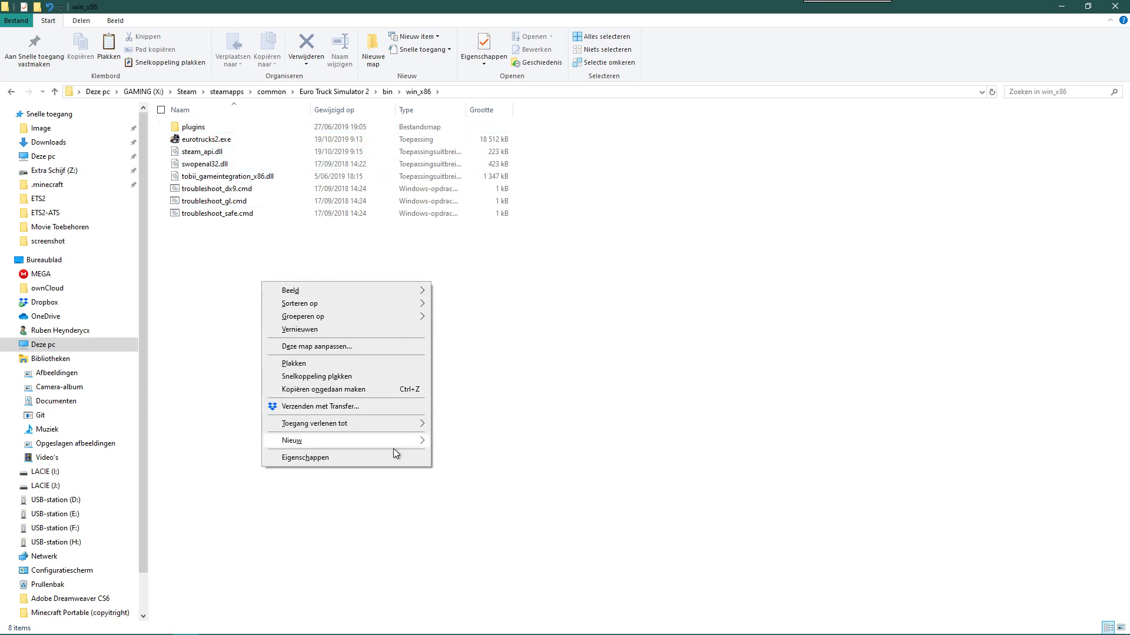
click(229, 304)
double_click(194, 127)
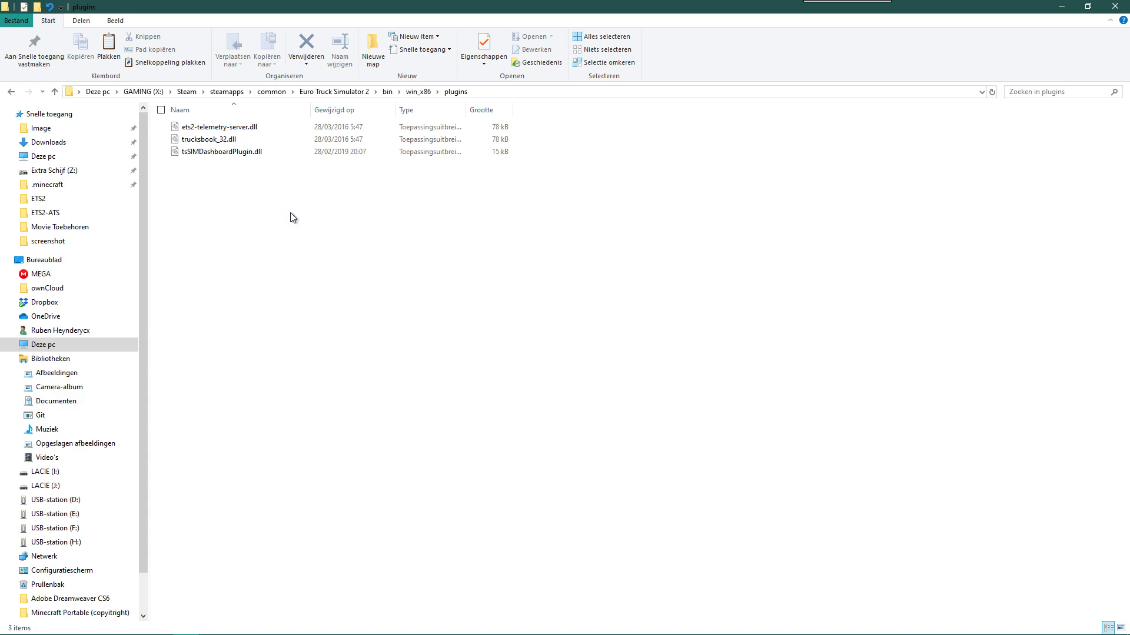
key(BackSpace)
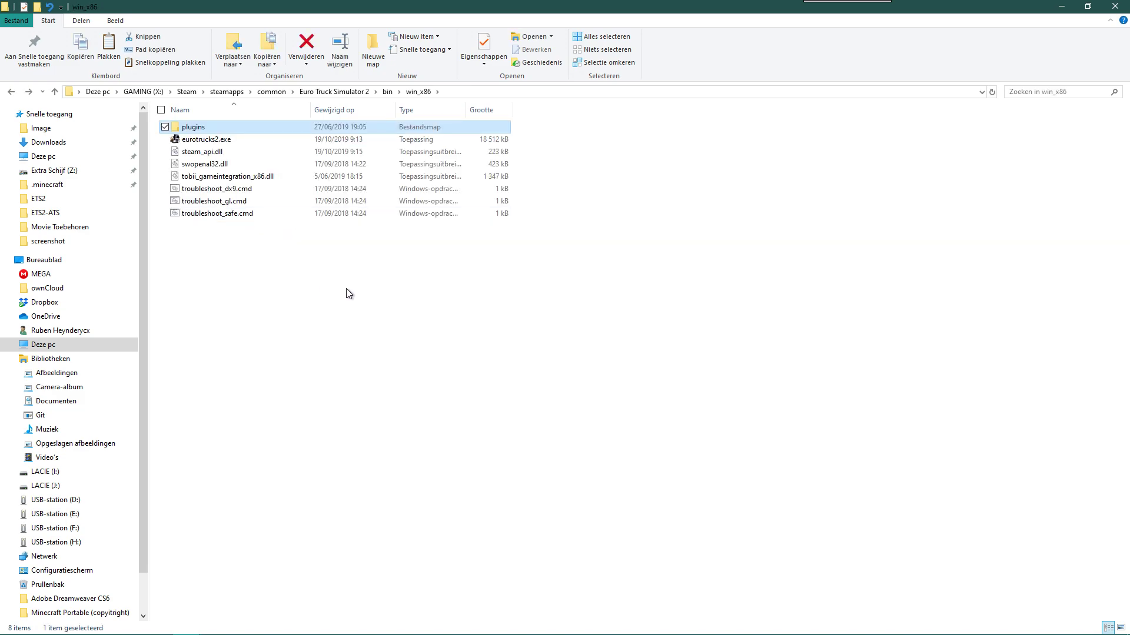
Paste the copied plugins folder into win_x86, merging in EnhancedTruckSoundPluginData and EnhancedTruckSoundPlugin.dll.
right_click(352, 290)
click(465, 371)
double_click(210, 127)
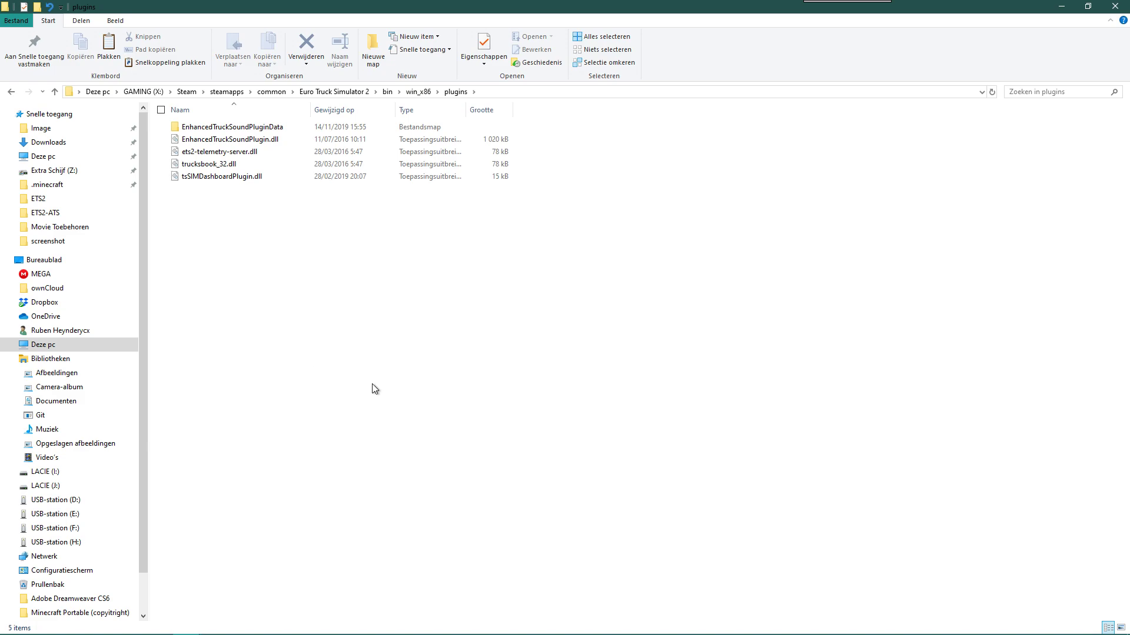
Bring the running Euro Truck Simulator 2 to the front, showing the Scania truck in the garage.
click(475, 624)
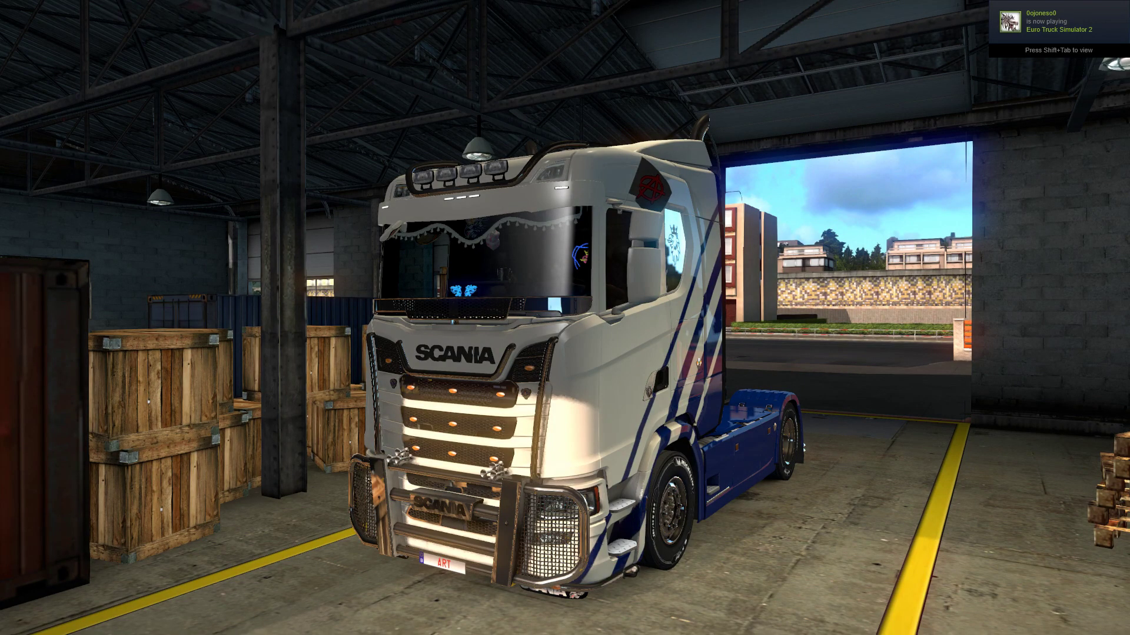